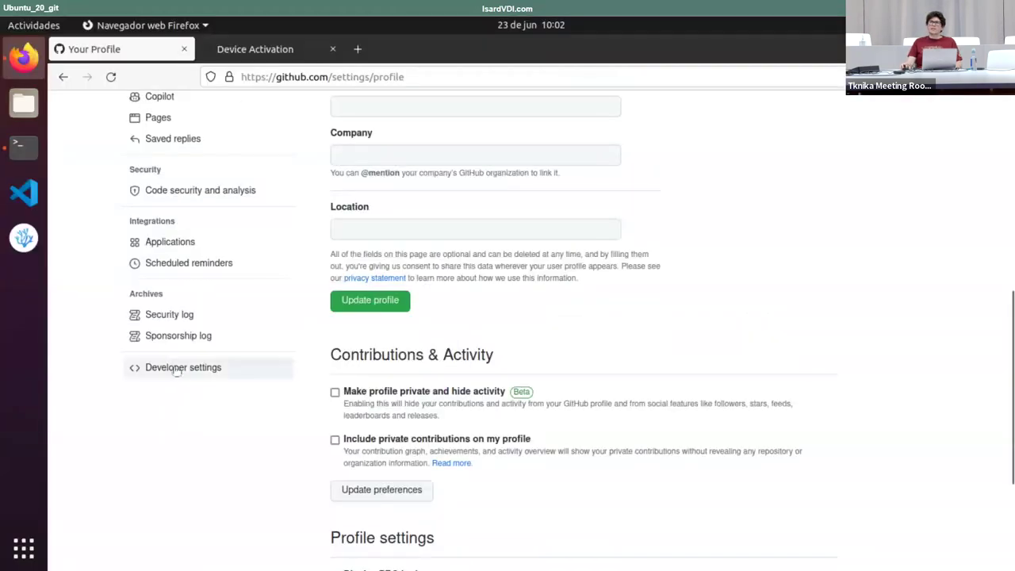
Step: Open the personal access tokens page in GitHub's developer settings and review the existing tokens
click(189, 377)
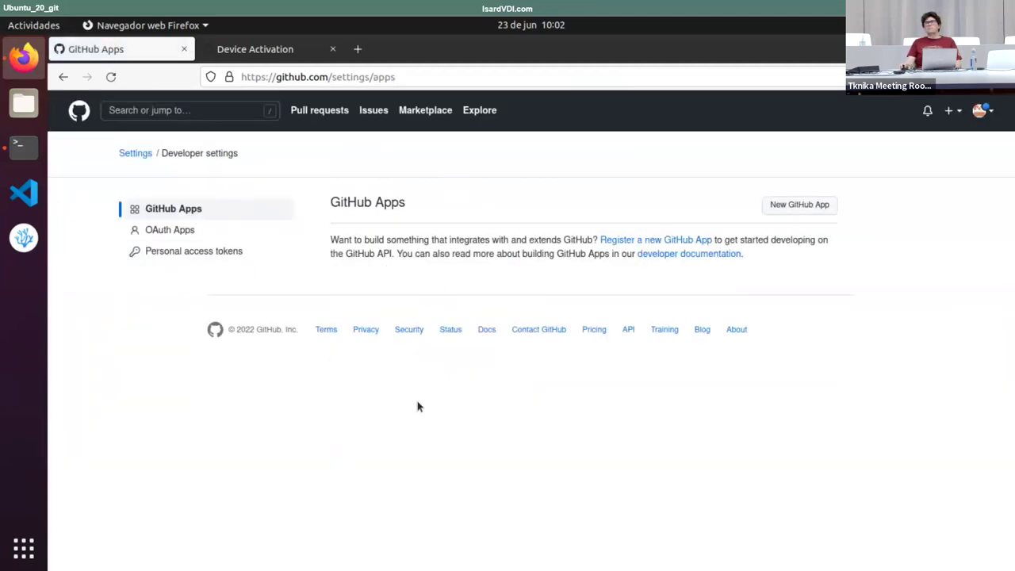
click(212, 260)
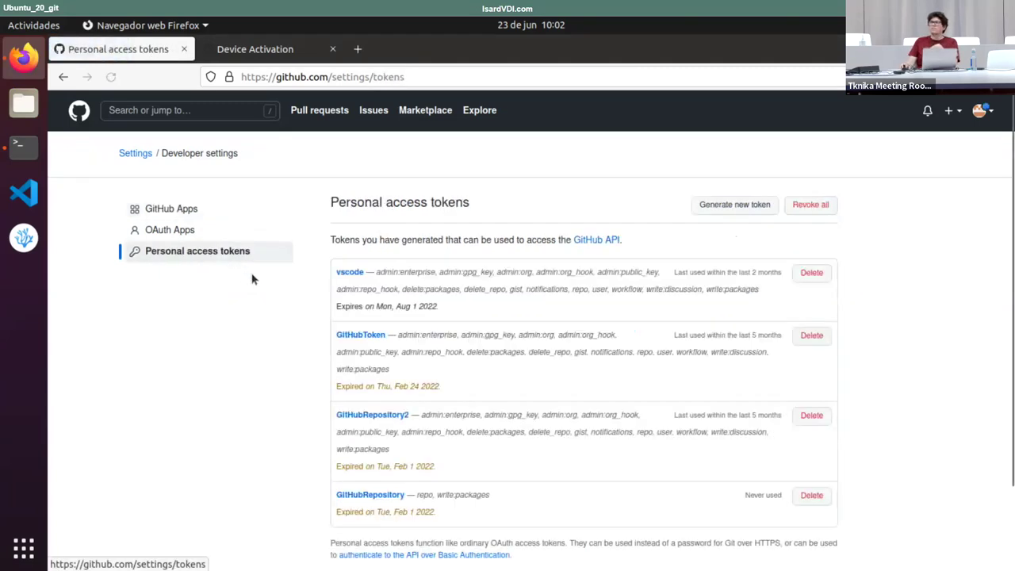
scroll(587, 321, down, 3)
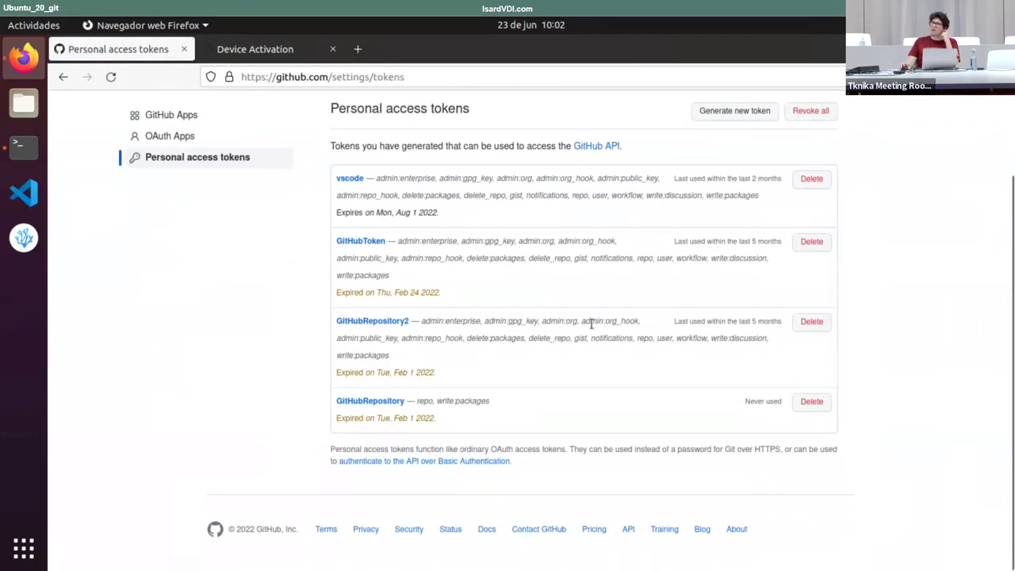
scroll(581, 327, up, 3)
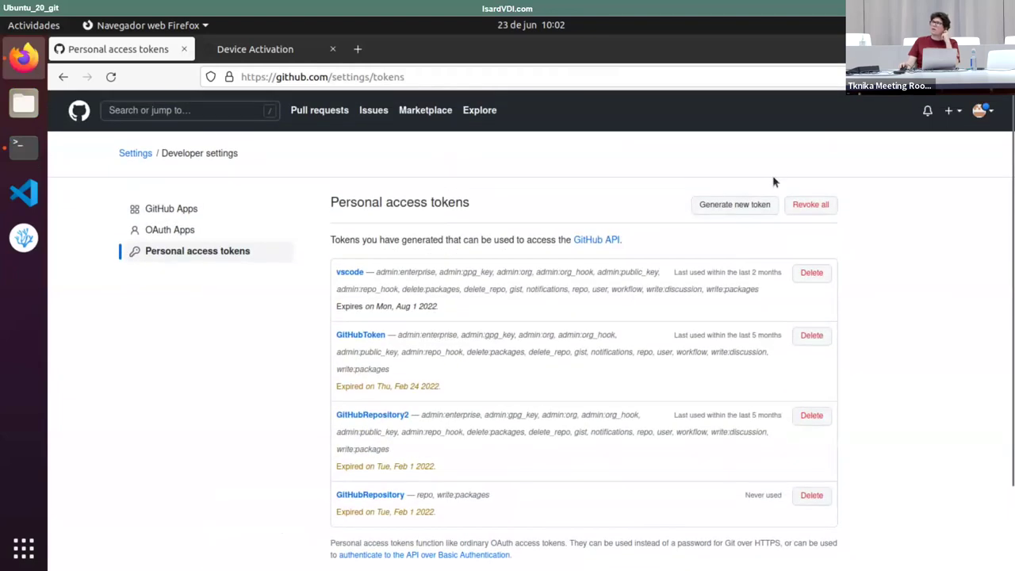
Step: Start a new personal access token with the note "autentificacion para gh CLI"
click(735, 204)
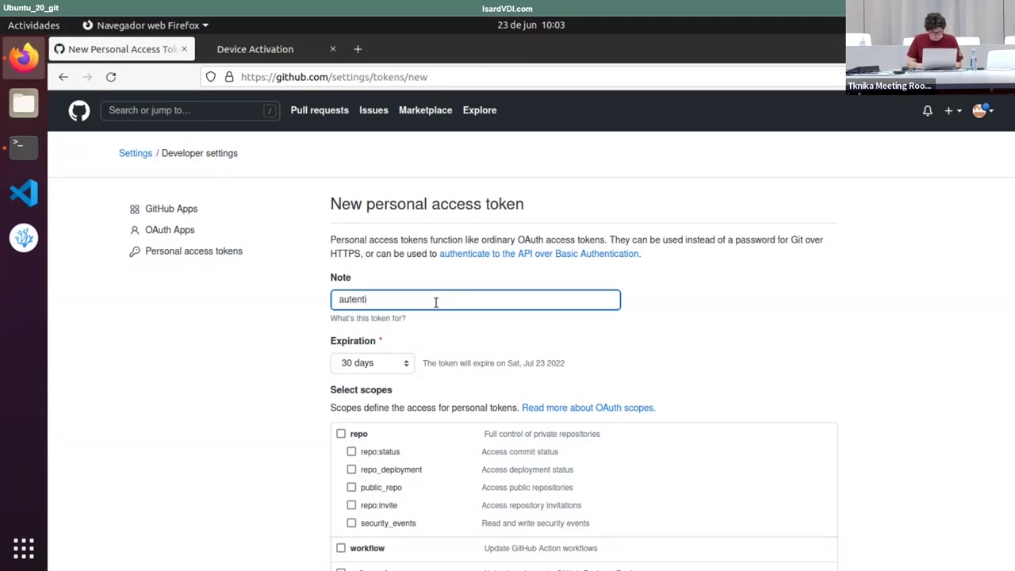
text(cion)
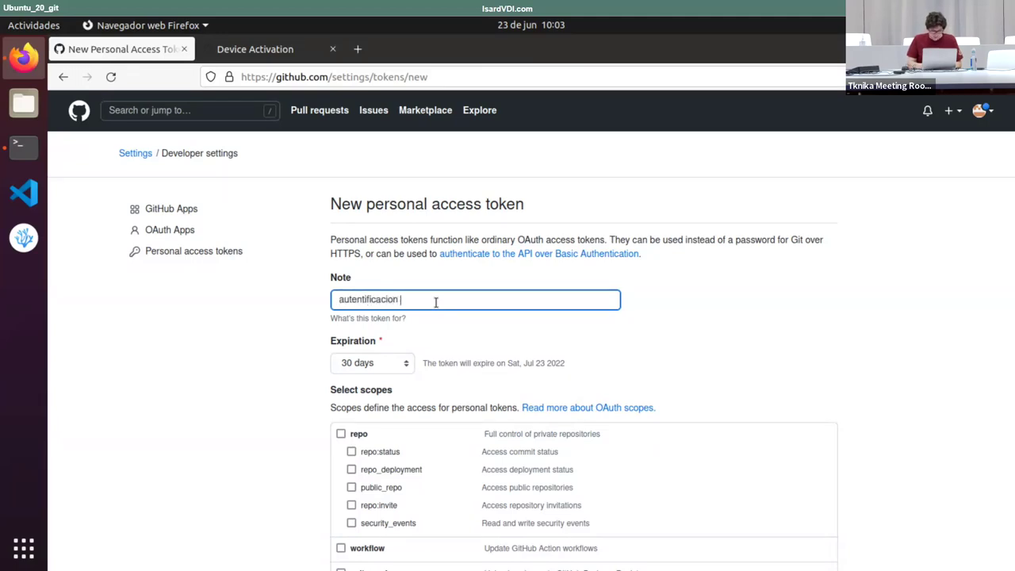
text( para gh CLI)
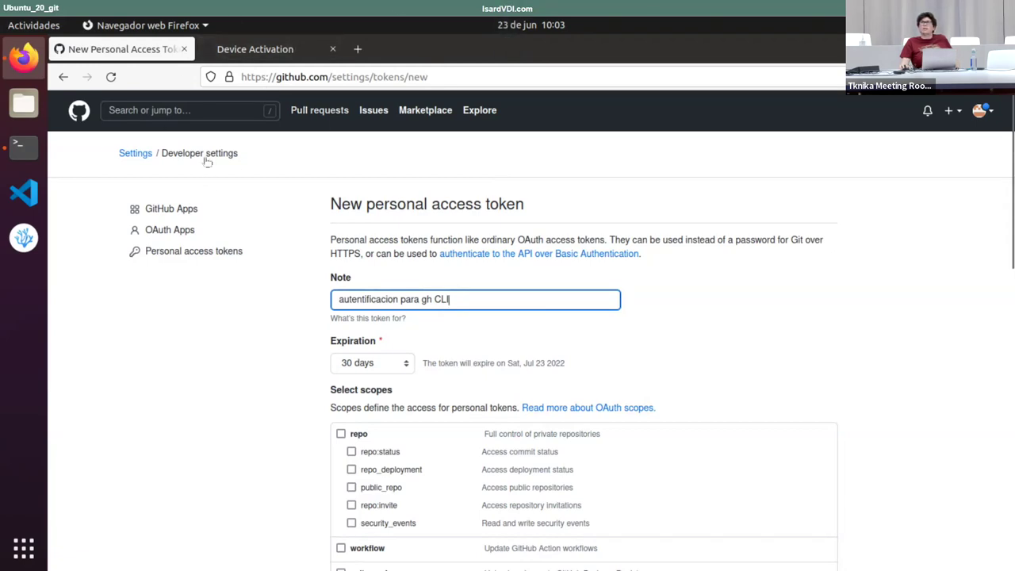
Step: Close the Device Activation page and keep the new token's expiration at 30 days
click(270, 53)
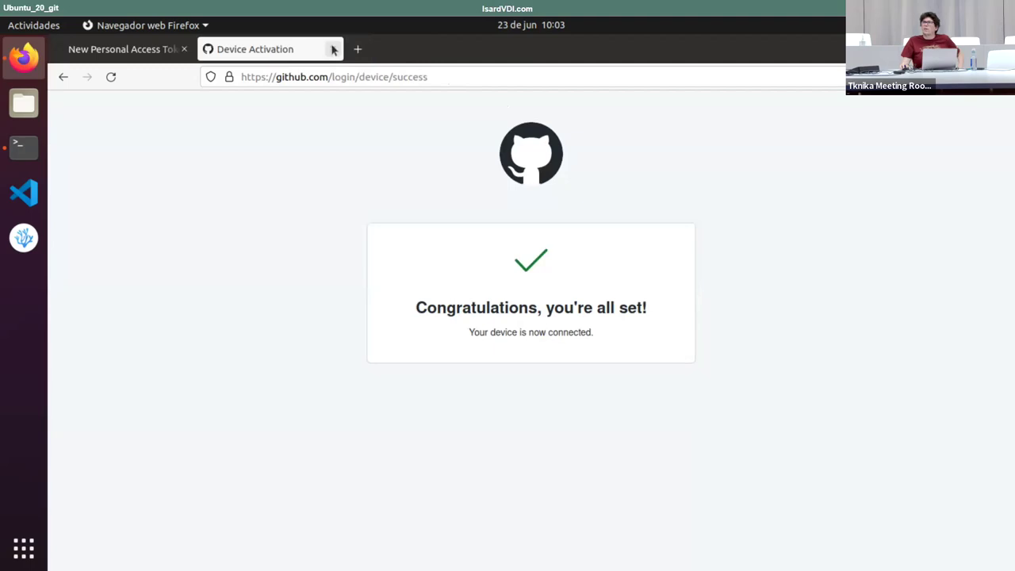
click(333, 49)
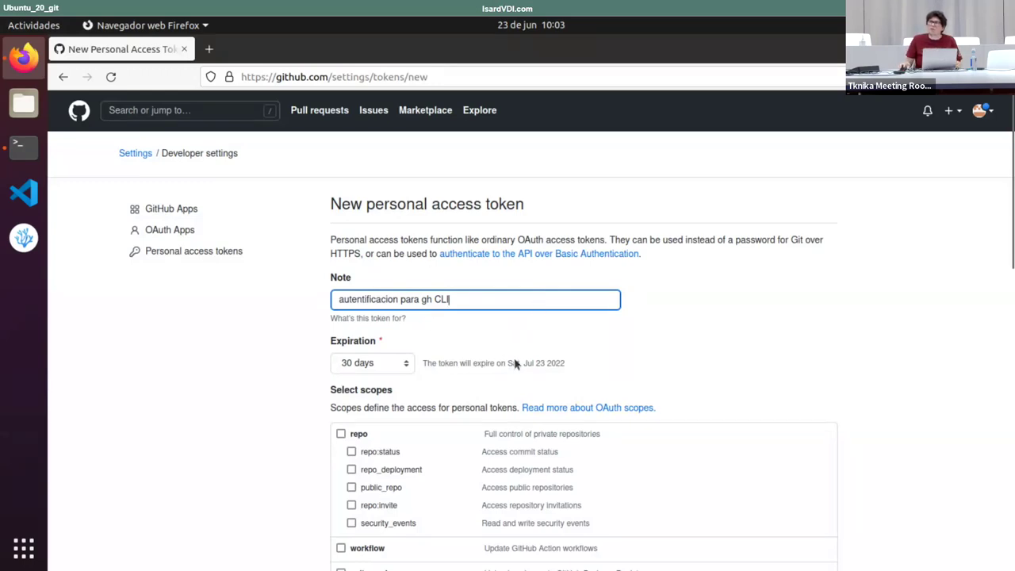
click(369, 363)
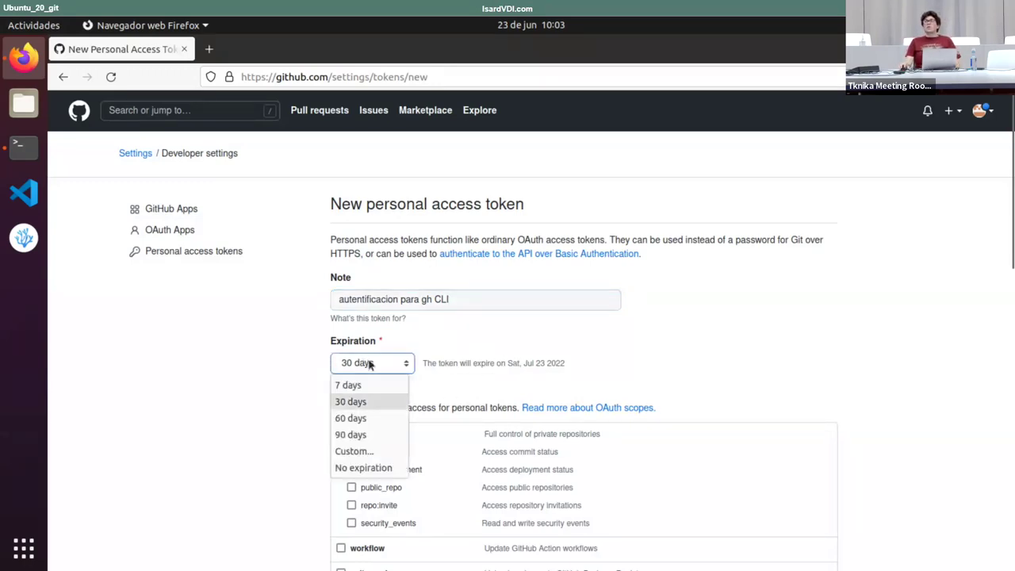
click(372, 401)
click(379, 373)
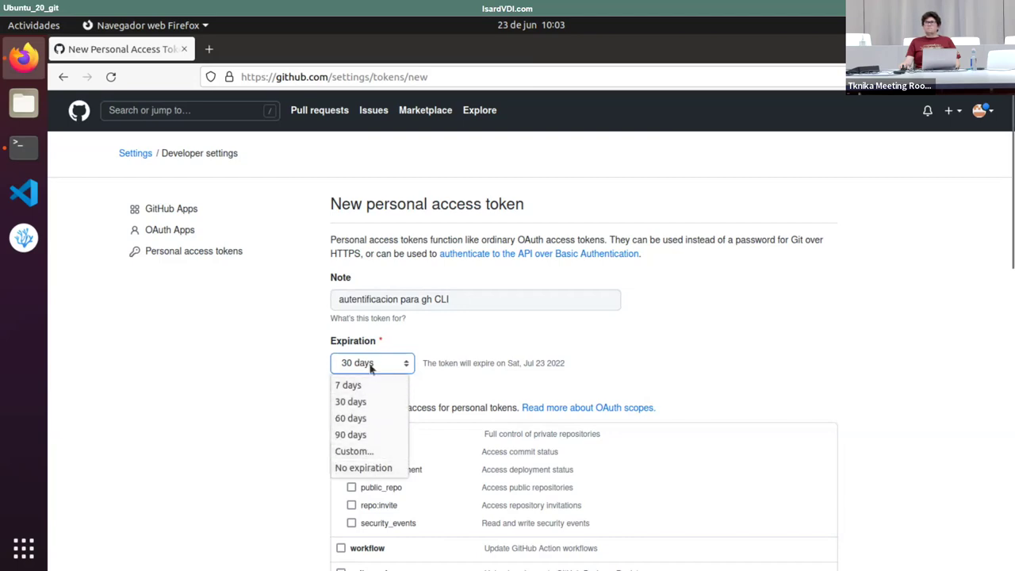
click(640, 341)
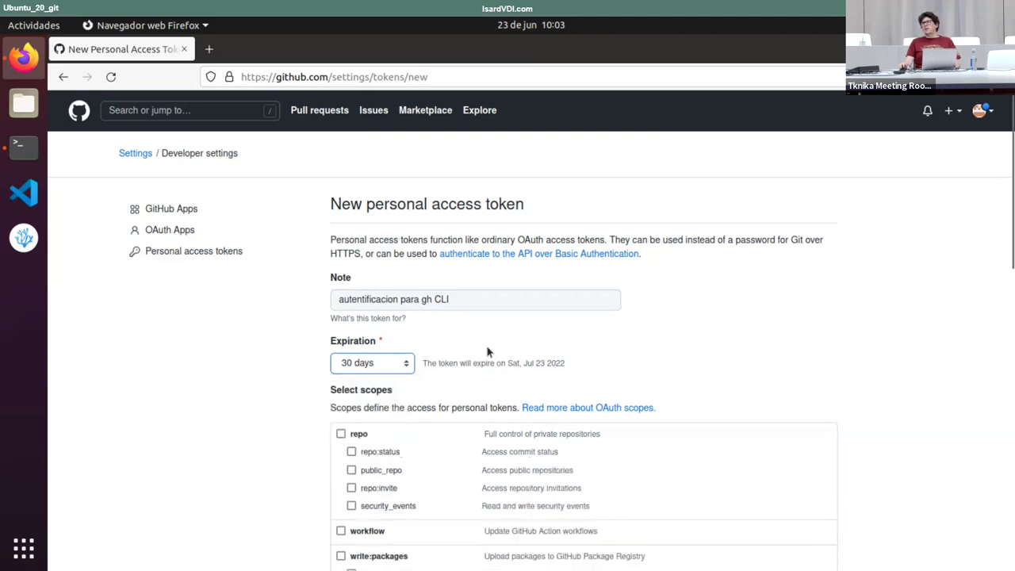
Step: Review the available scopes and grant the token repo, workflow, write:packages and delete:packages
scroll(533, 343, down, 5)
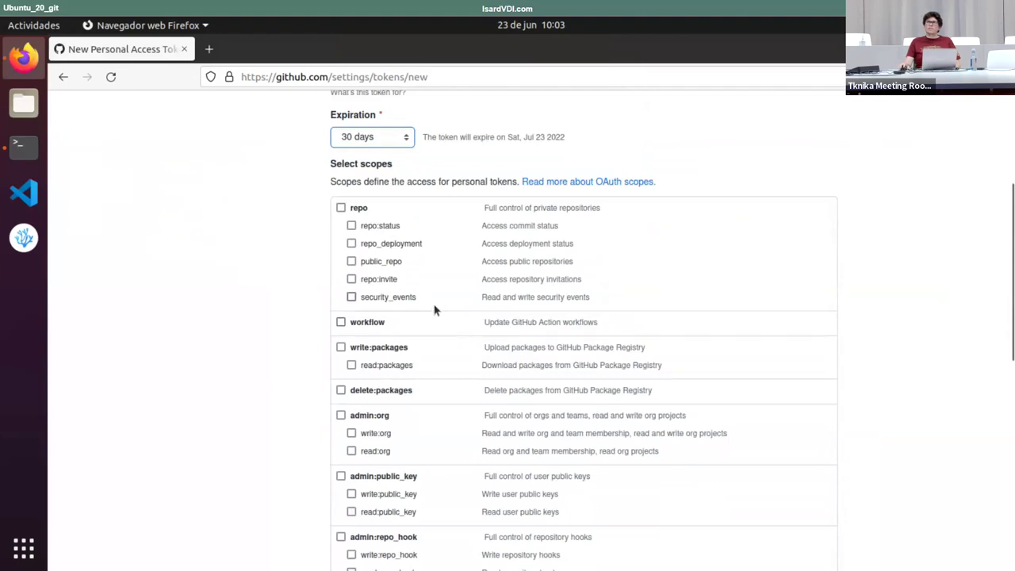
scroll(436, 311, down, 3)
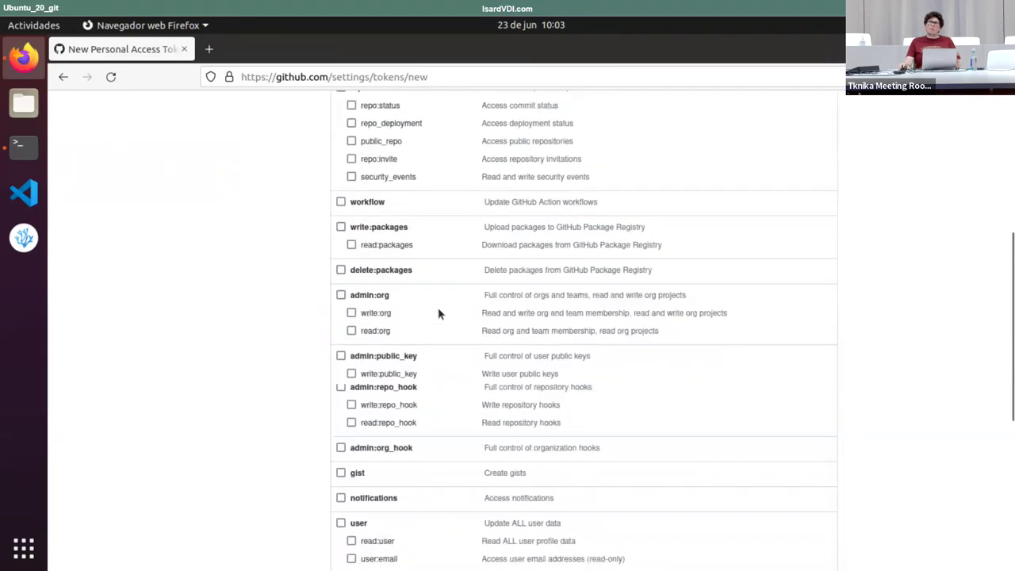
scroll(446, 316, down, 7)
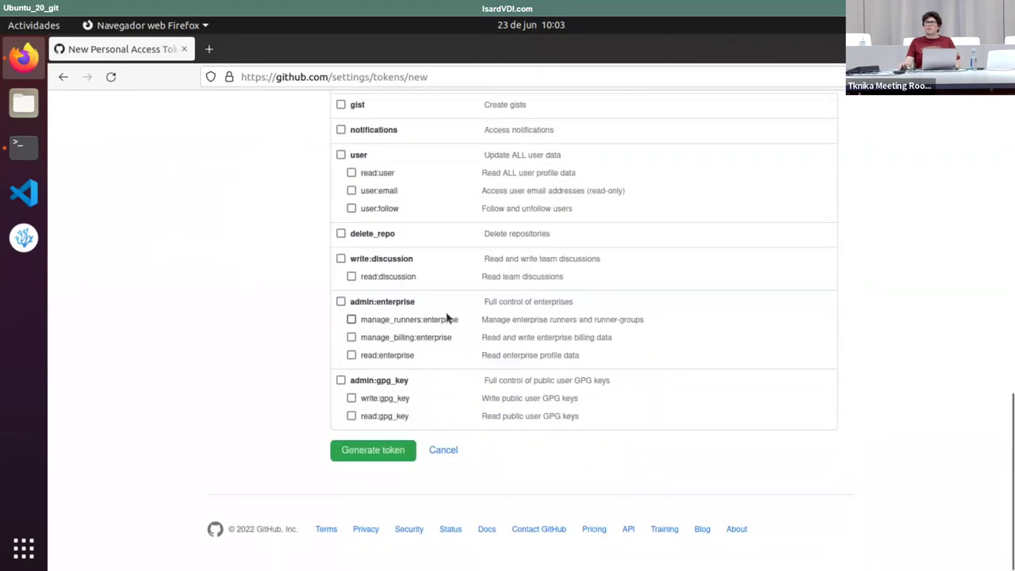
scroll(447, 317, up, 15)
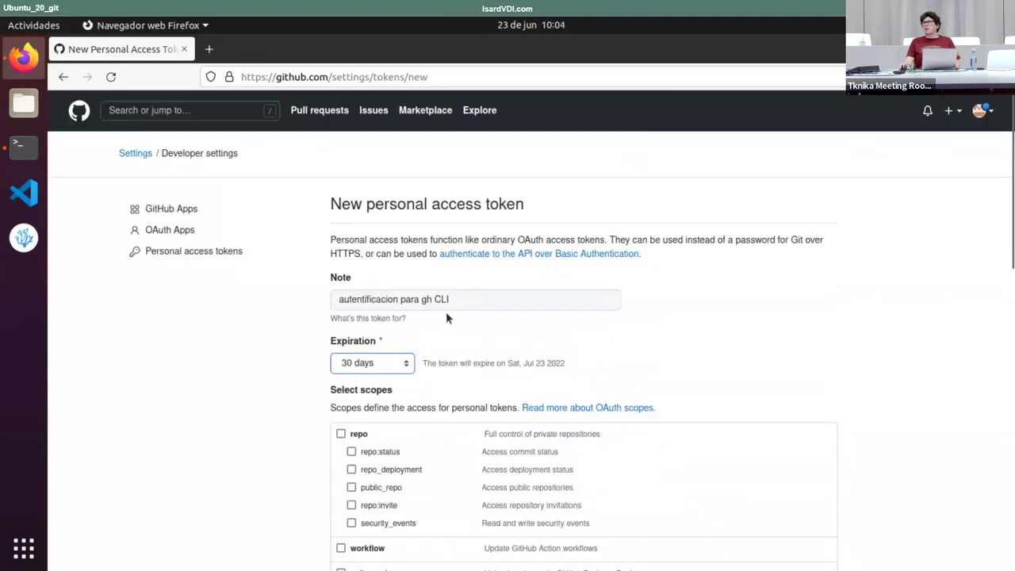
scroll(446, 317, down, 3)
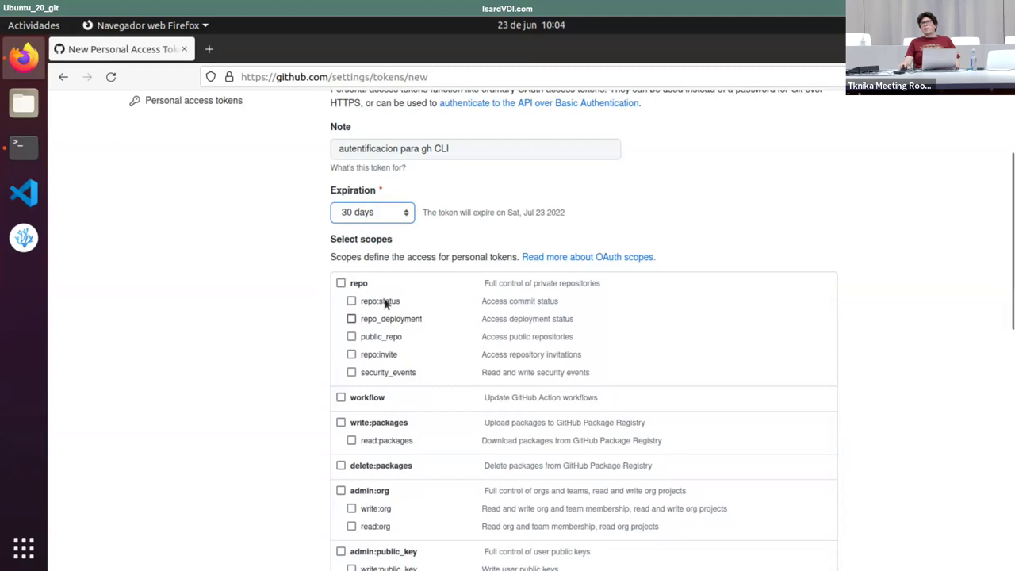
click(341, 283)
click(341, 397)
scroll(342, 425, down, 3)
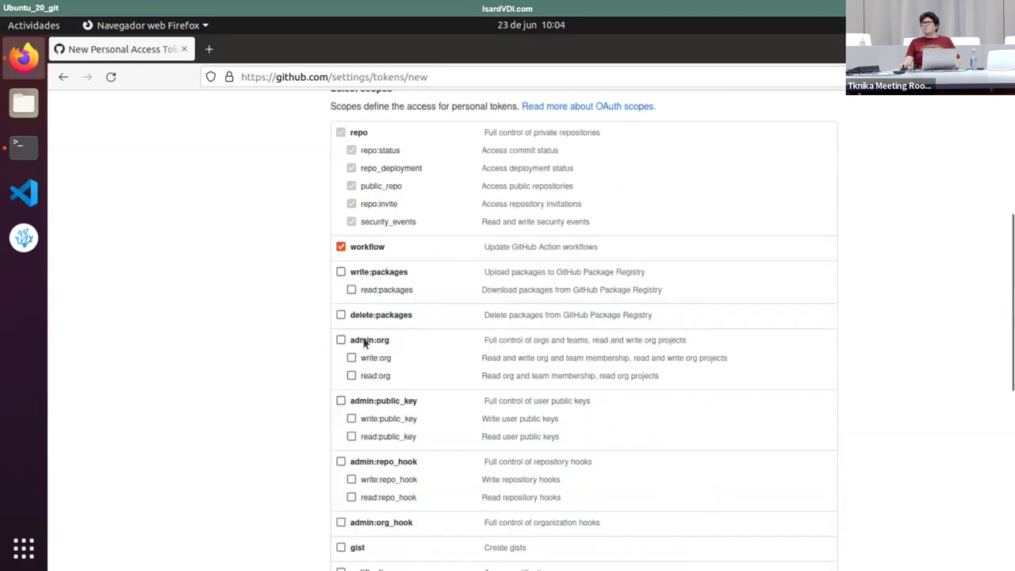
click(341, 315)
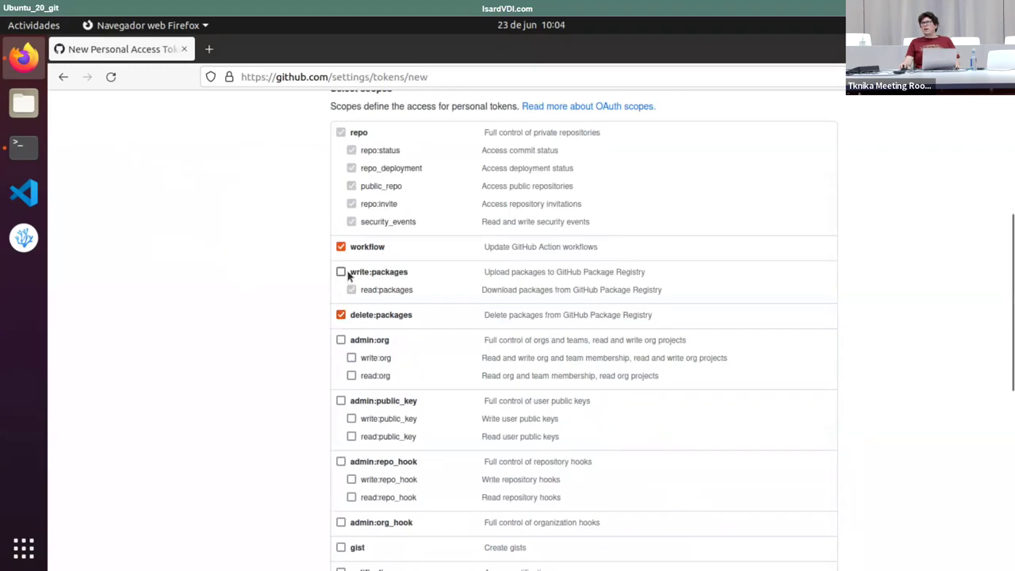
click(340, 272)
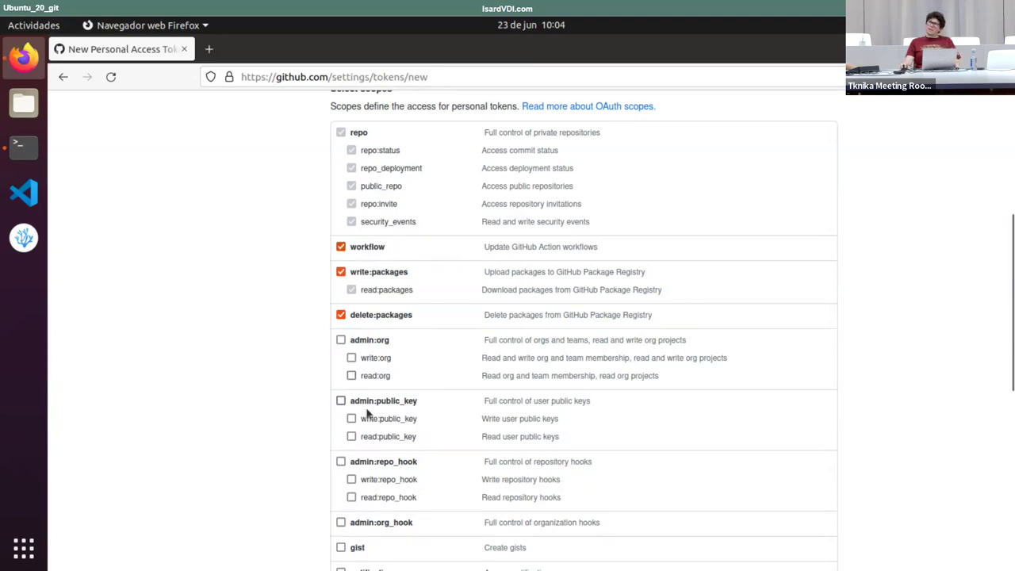
Step: Grant the token the admin:public_key, admin:repo_hook, admin:org_hook, gist, notifications and user scopes
click(341, 400)
scroll(408, 401, down, 2)
click(341, 386)
click(340, 447)
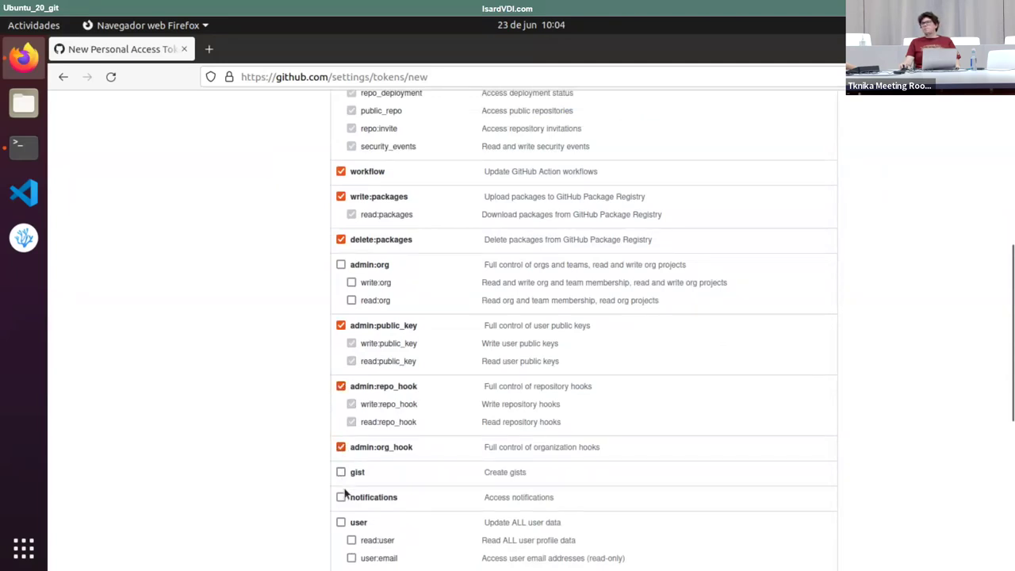
click(341, 497)
click(341, 497)
click(341, 471)
click(341, 497)
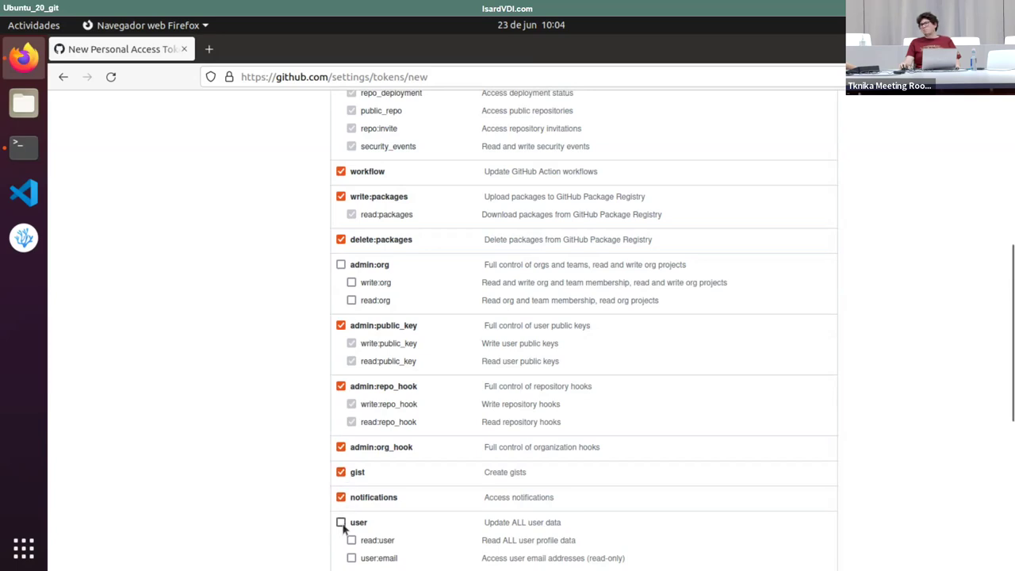
click(341, 522)
Step: Add the delete_repo, write:discussion, admin:enterprise and admin:gpg_key scopes and generate the token
scroll(342, 525, down, 8)
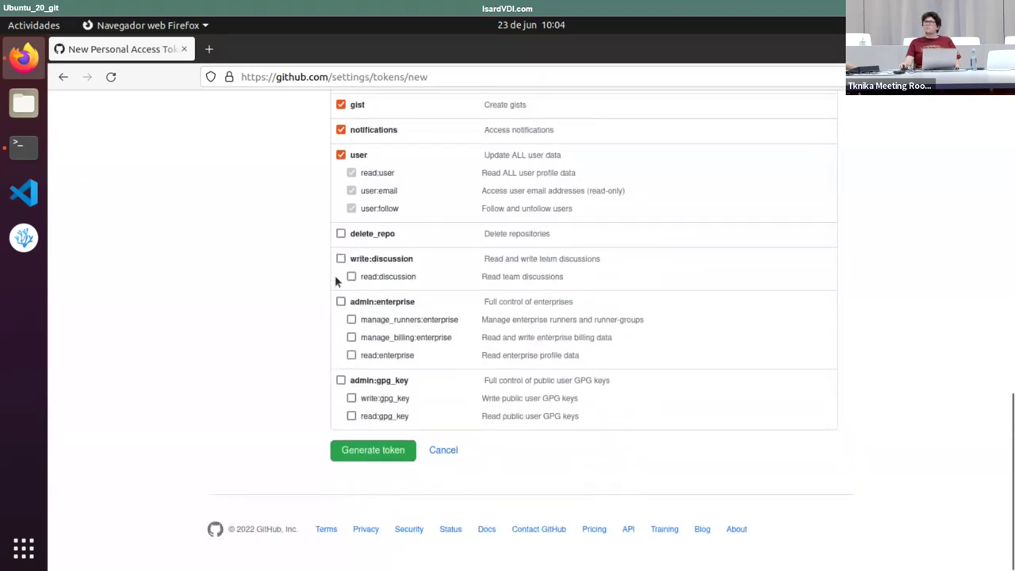
click(341, 233)
click(341, 259)
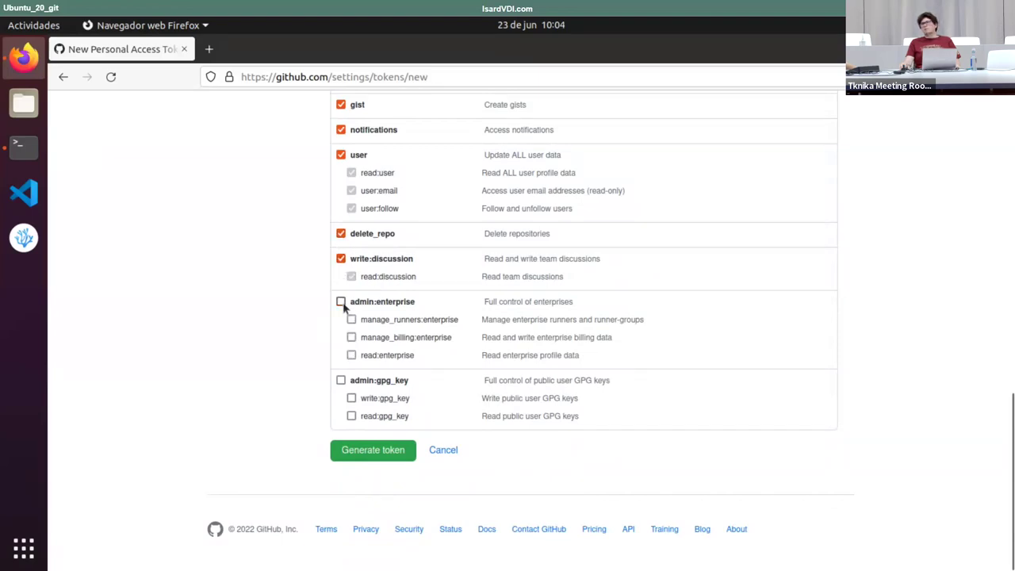
click(341, 302)
click(341, 381)
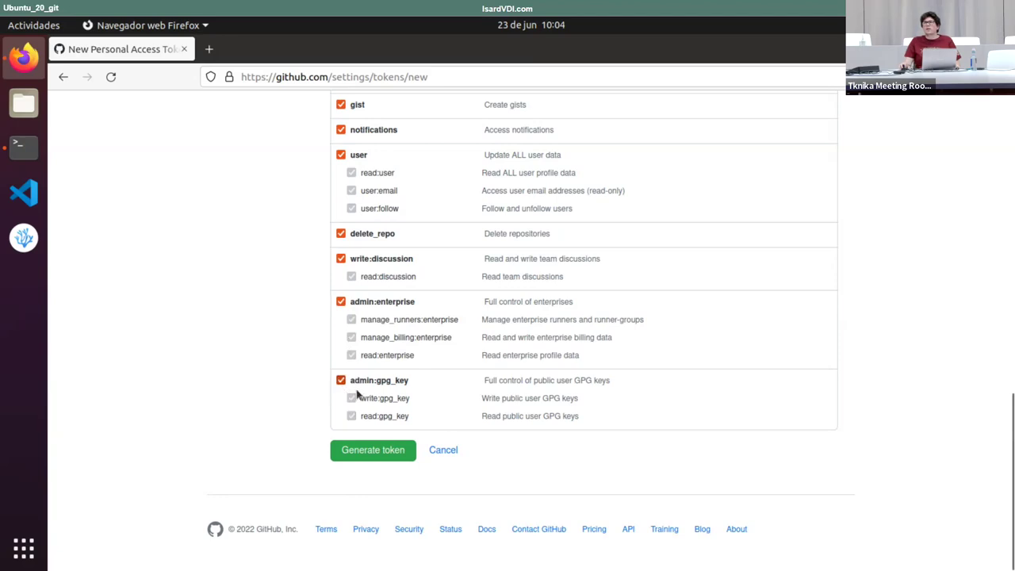
click(372, 453)
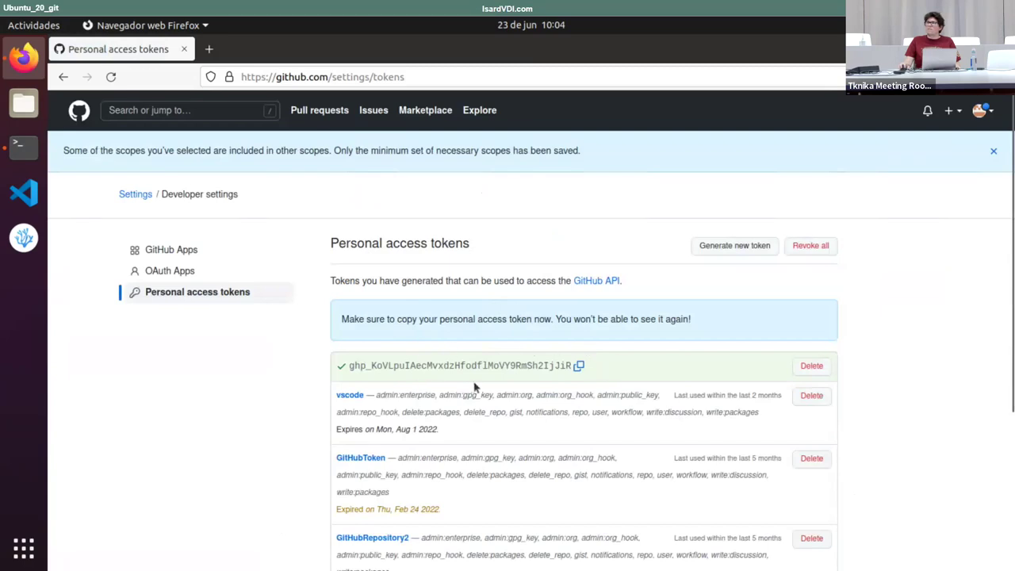
Step: Copy the newly generated access token and delete it from the token list, confirming the deletion
click(579, 367)
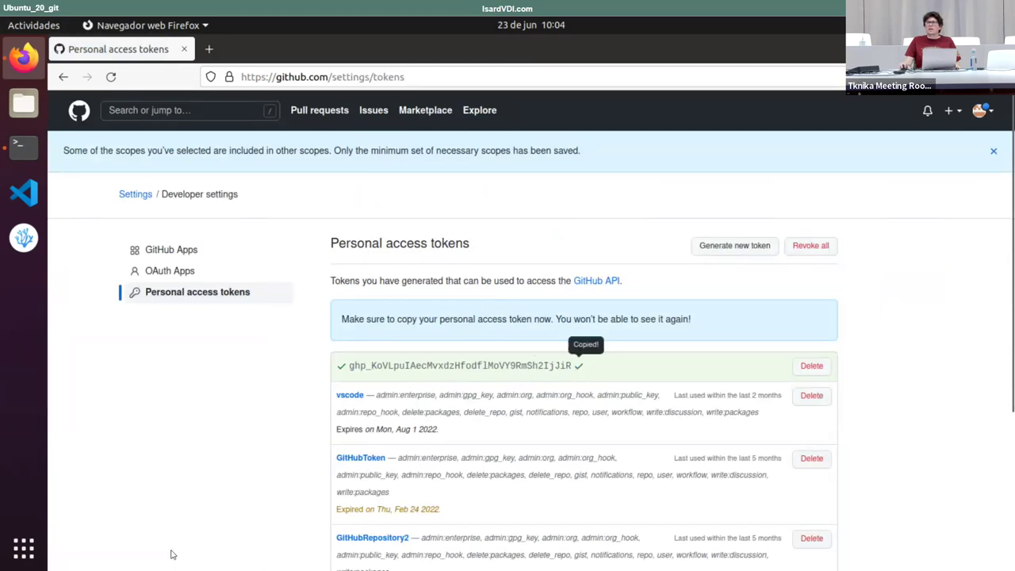
click(811, 365)
click(546, 289)
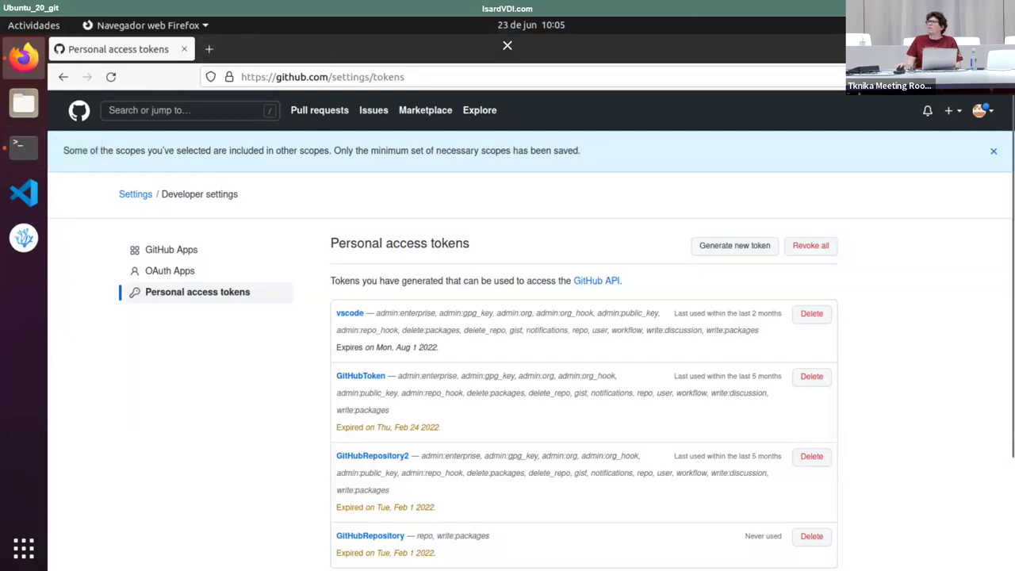
Step: Leave the full-screen remote desktop, switch to the Google Slides presentation and display slide 21 on identifying with the OAuth token
click(508, 46)
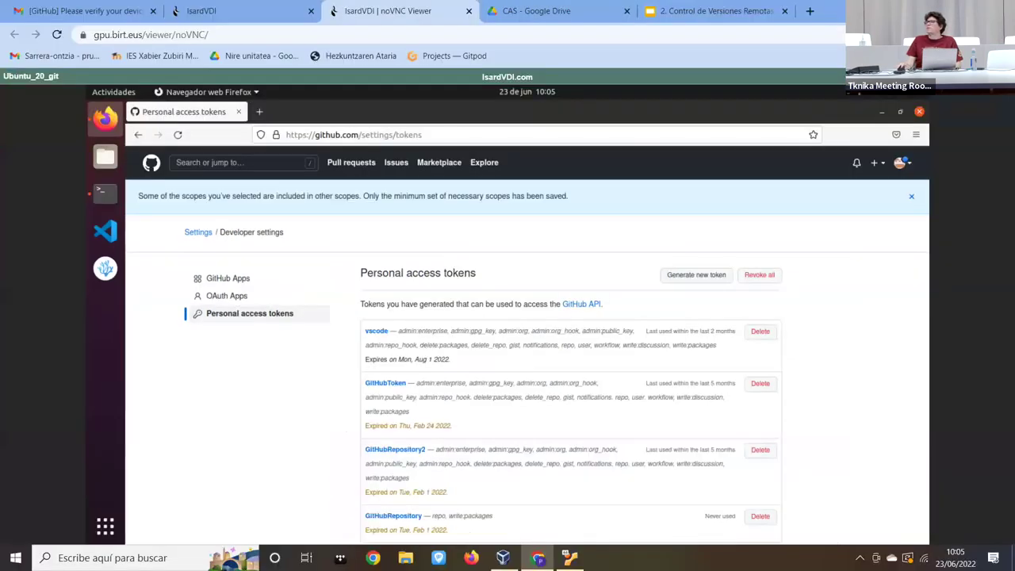
click(714, 11)
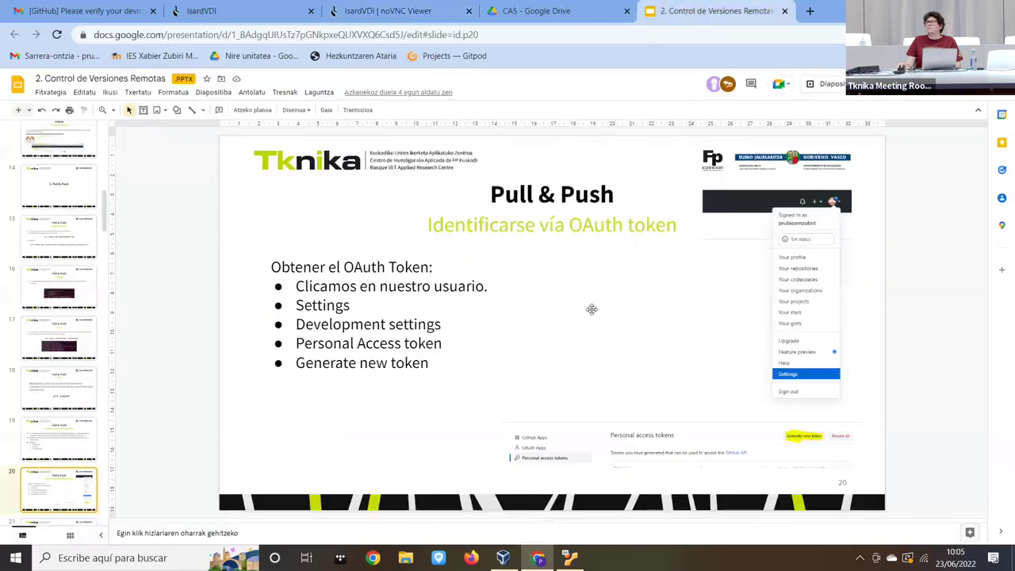
scroll(63, 498, down, 1)
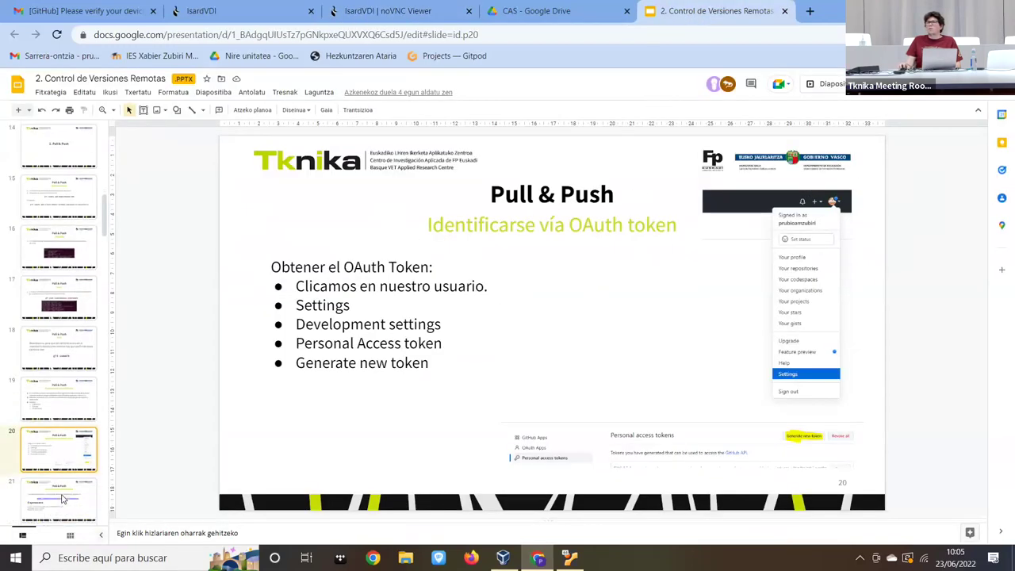
click(63, 480)
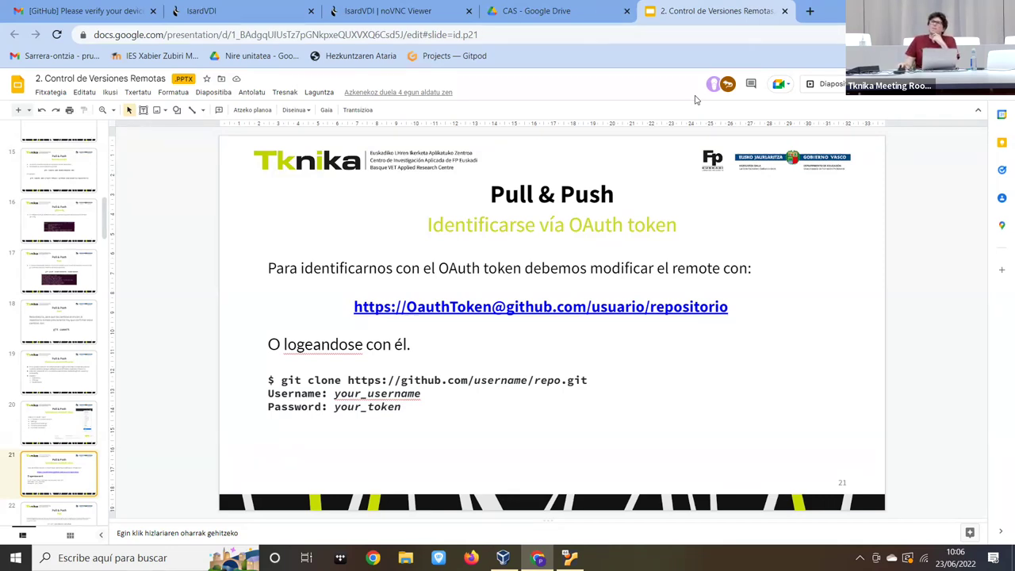
Step: Check the remote desktop briefly and return to the Google Slides presentation to display slide 22 on git pull
click(388, 11)
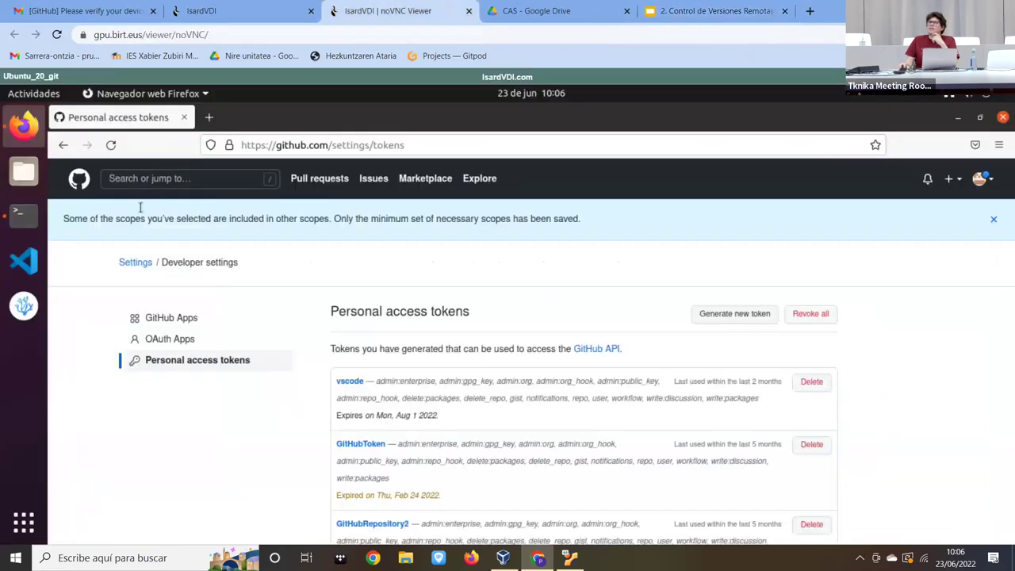
click(23, 309)
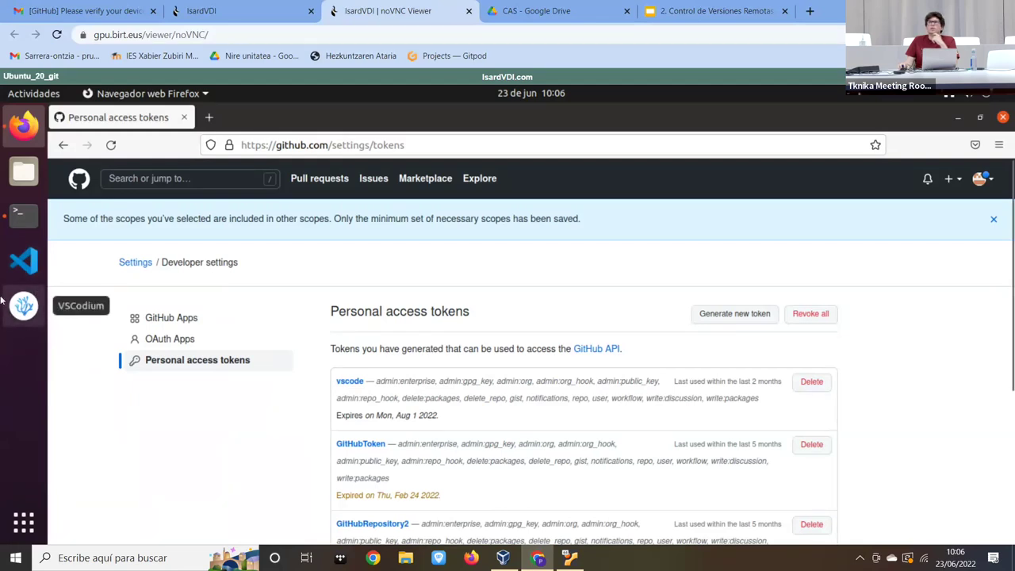
click(739, 13)
click(61, 502)
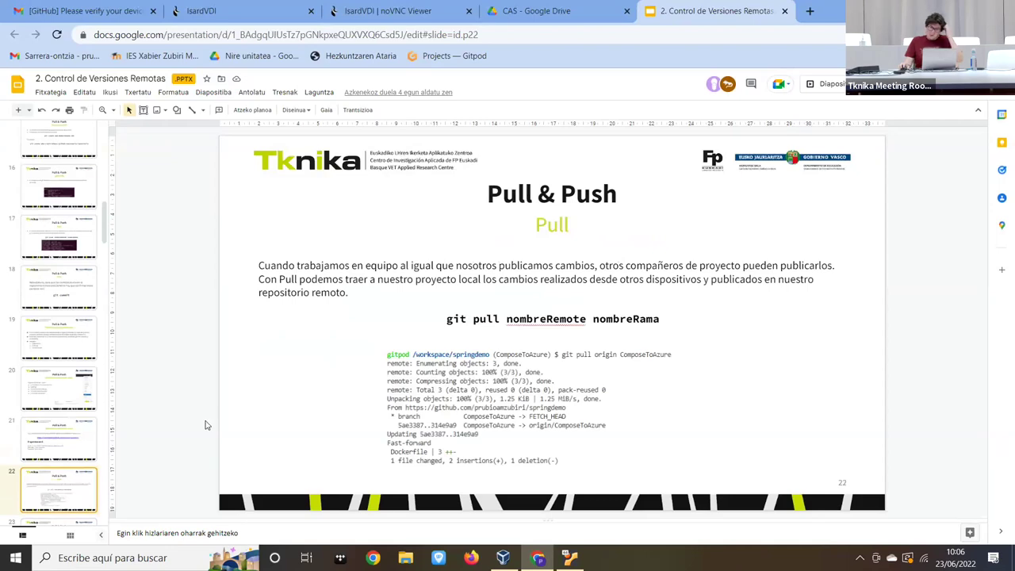
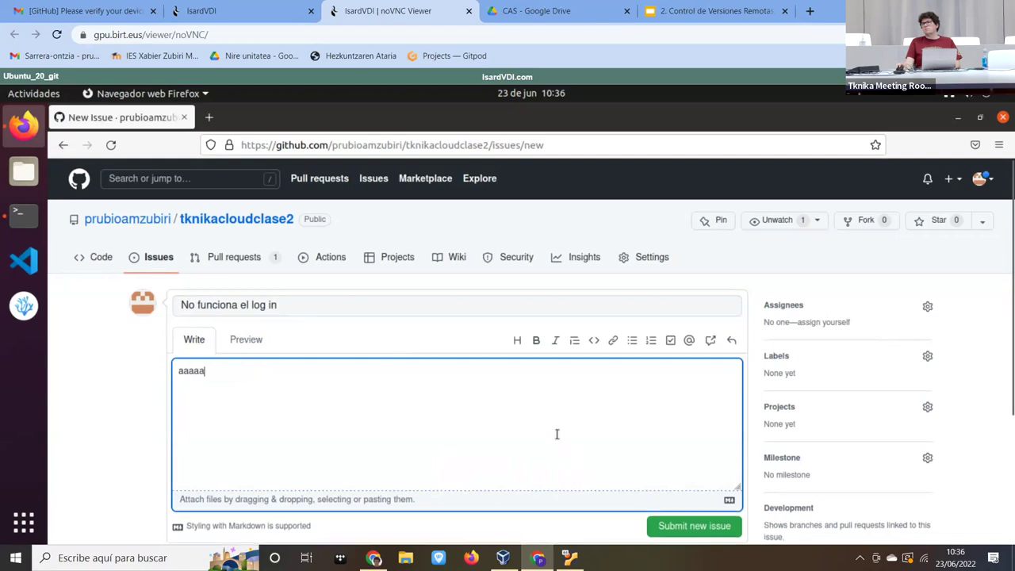
Step: Submit the new issue "No funciona el log in" with the description "aaaaa" and assign it to the repository owner
click(689, 358)
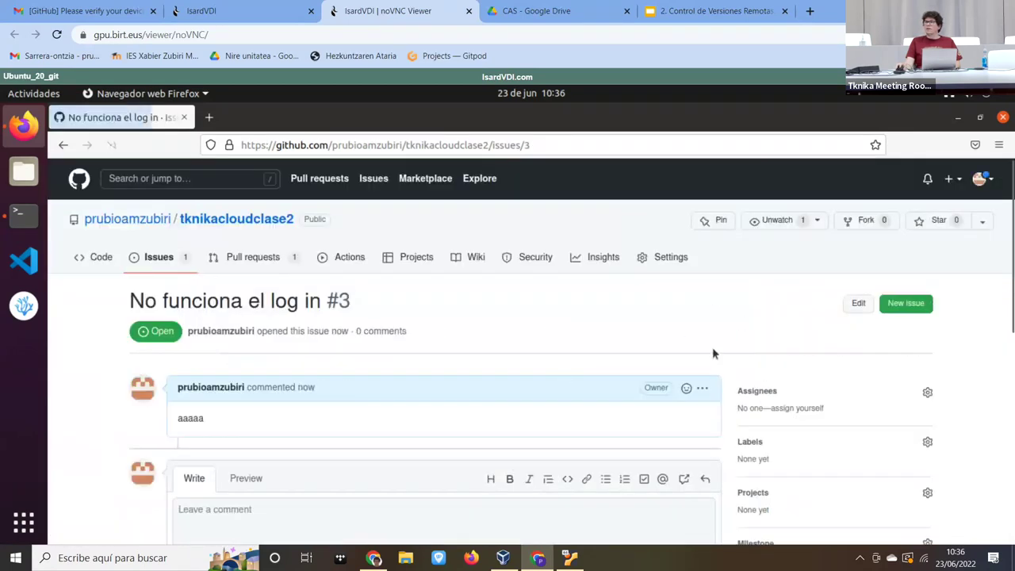
scroll(716, 352, down, 3)
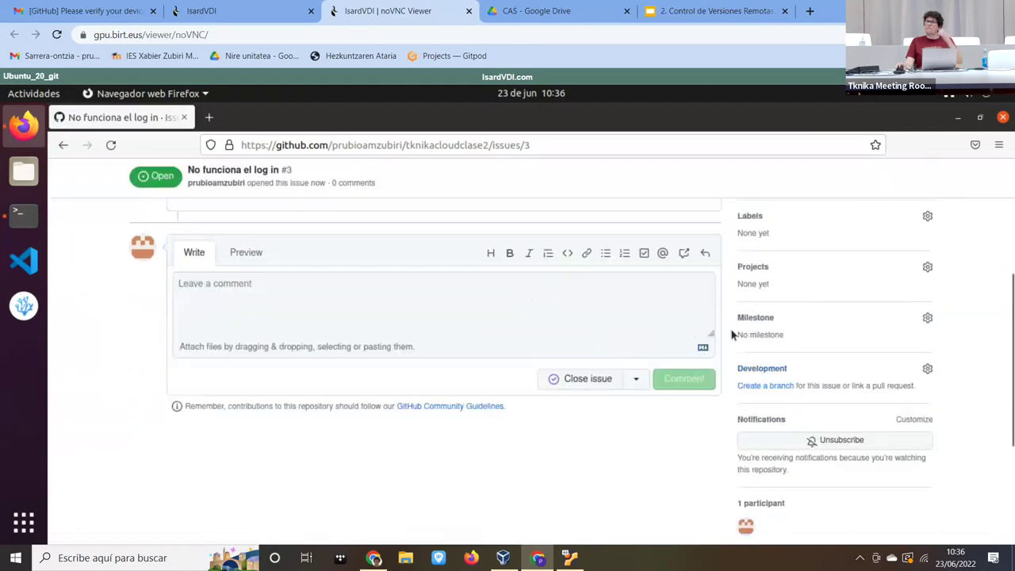
scroll(735, 333, up, 2)
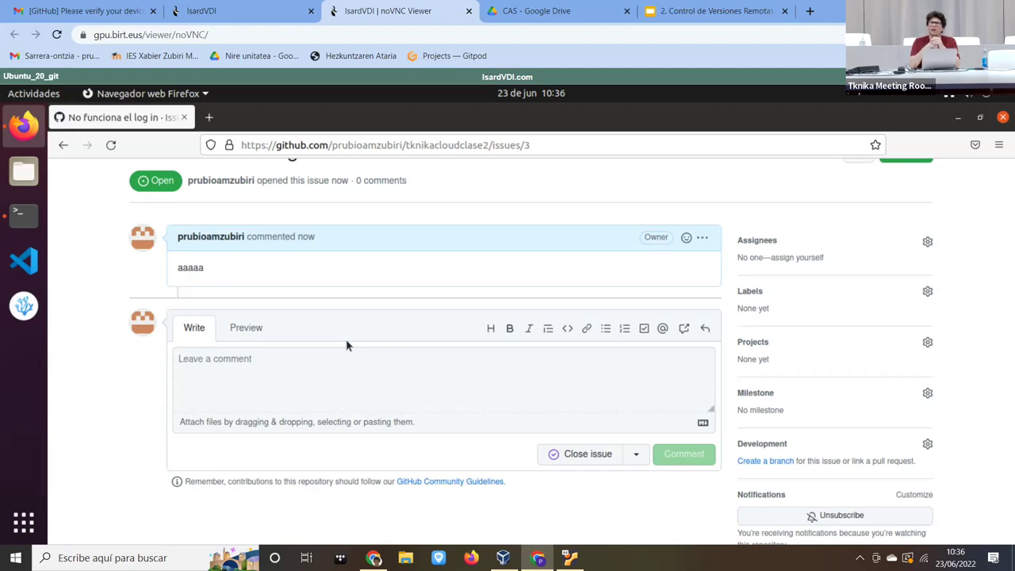
click(927, 242)
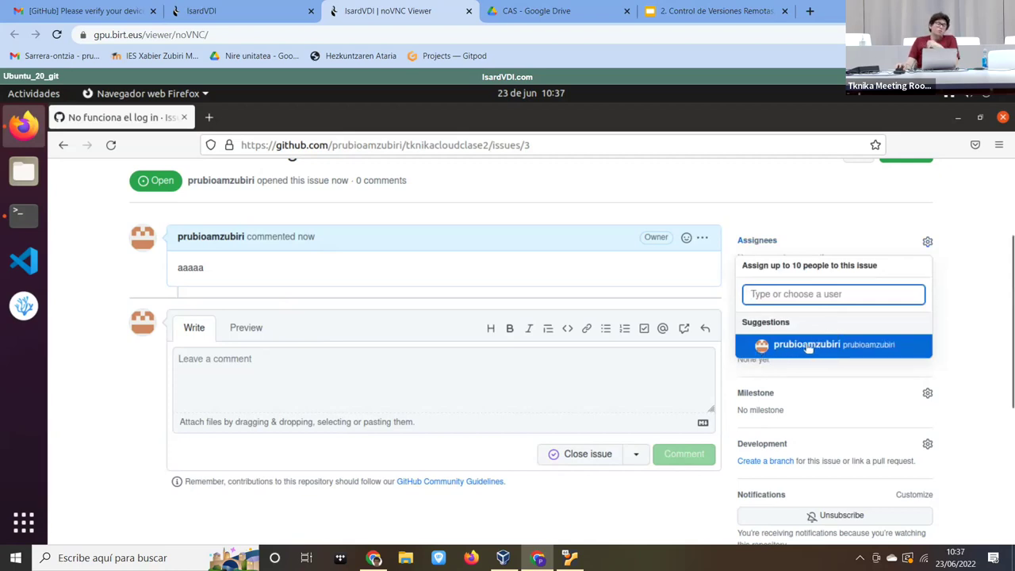
click(782, 353)
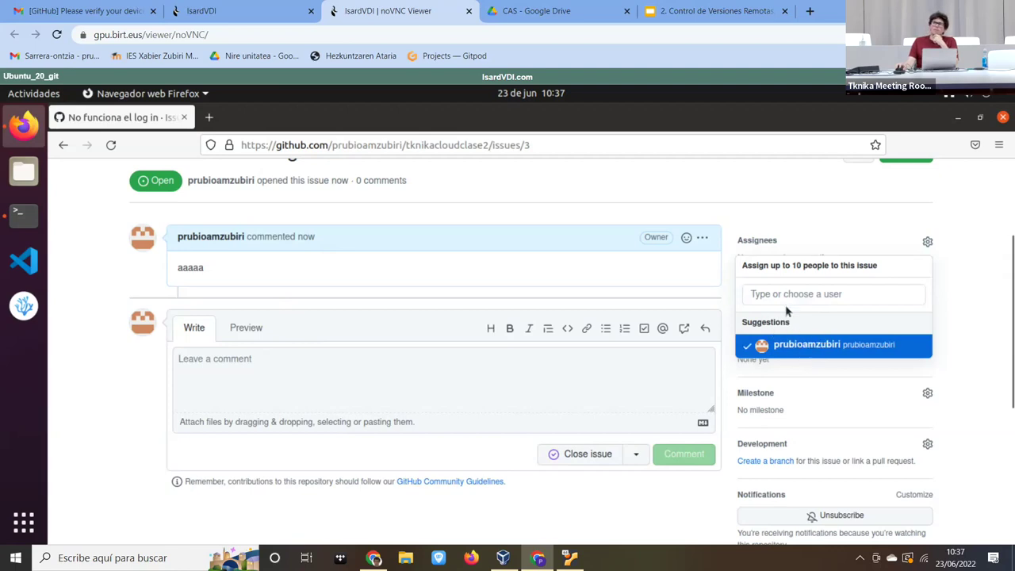
click(975, 285)
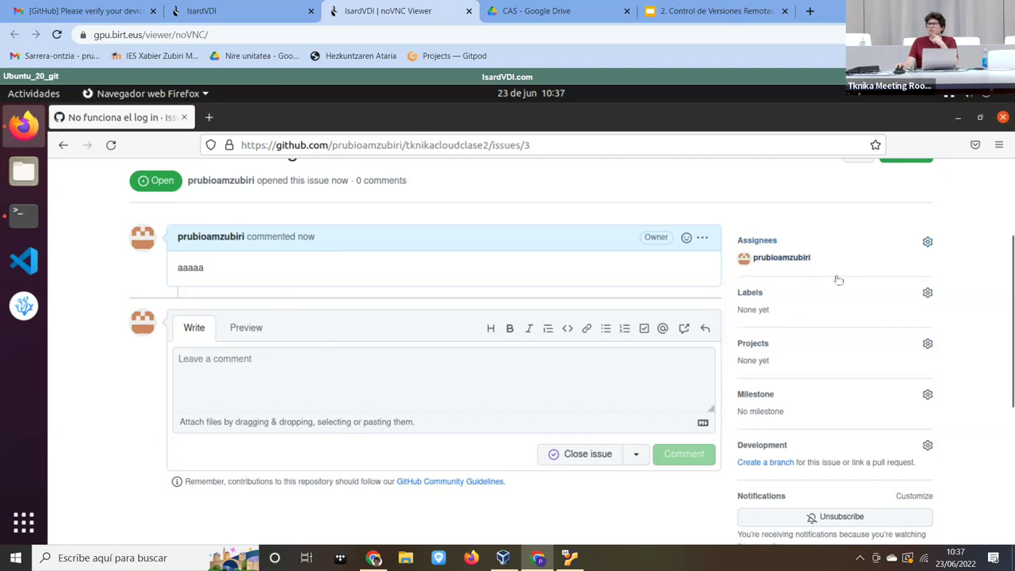
Step: Review the labels and projects available for the issue without applying any of them
click(928, 293)
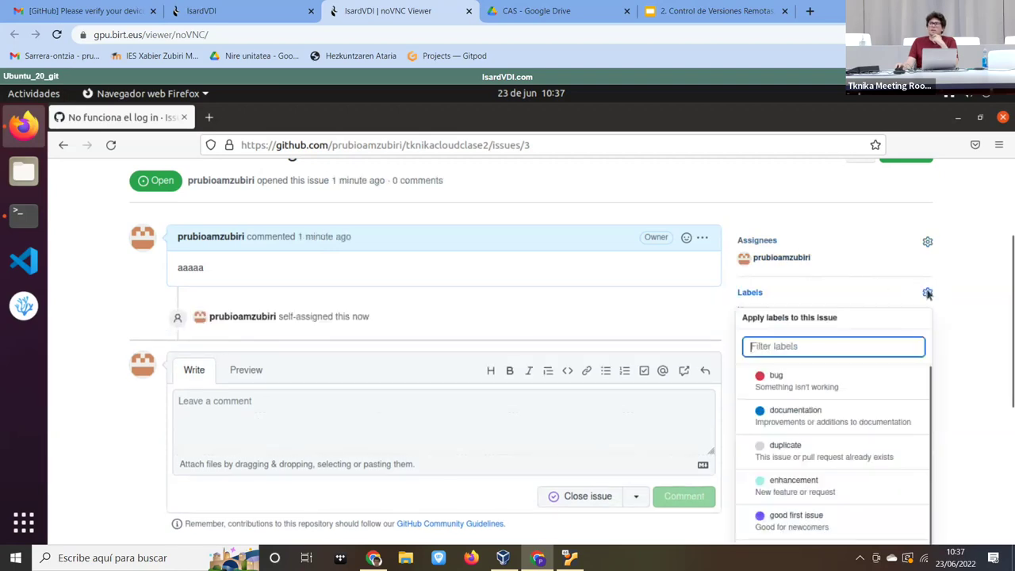
scroll(815, 429, down, 1)
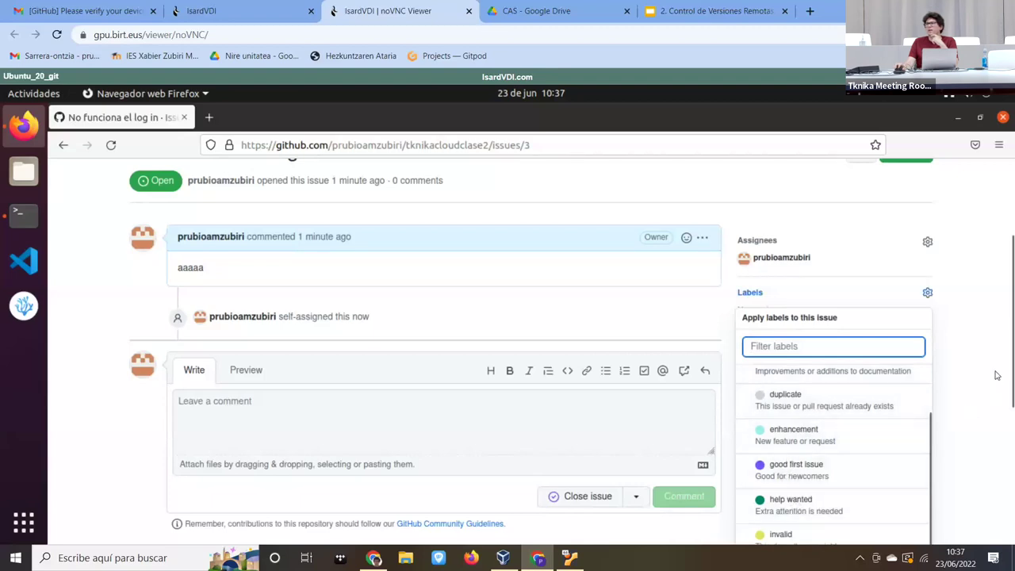
click(992, 404)
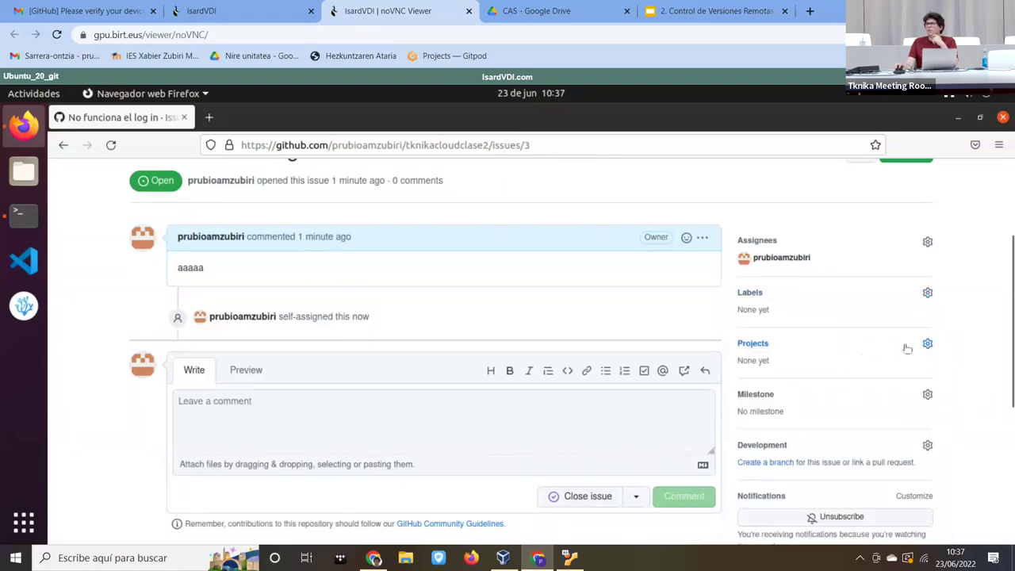
click(927, 346)
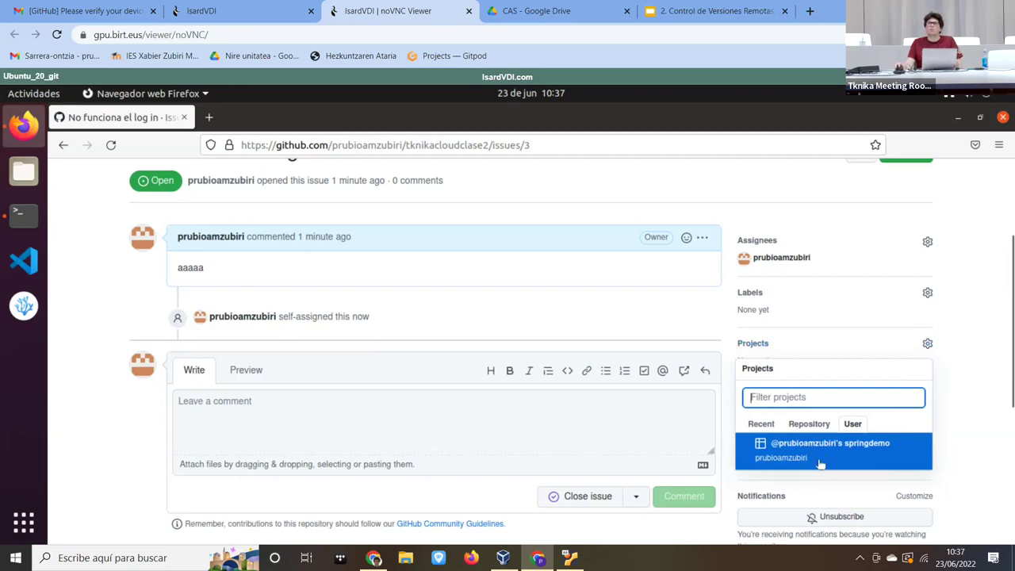
click(979, 401)
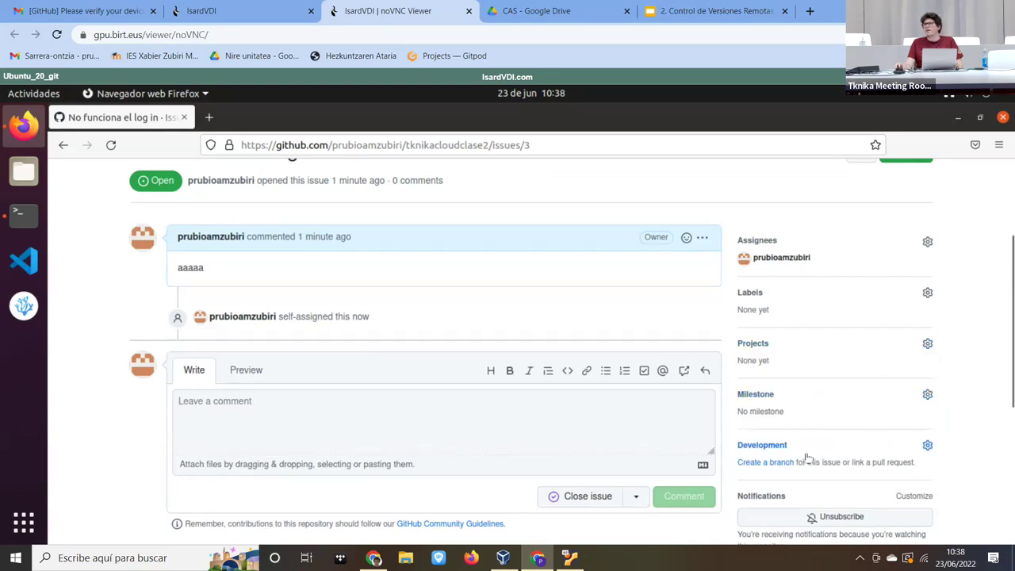
Step: Examine the options for creating a branch from the issue, including its proposed name, and close them without creating the branch
scroll(806, 458, down, 2)
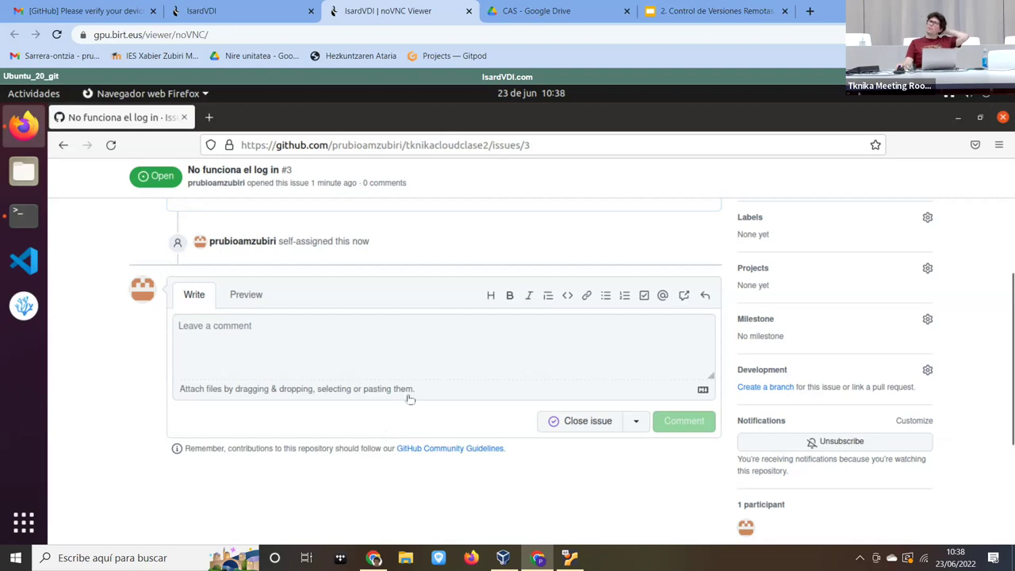
click(765, 386)
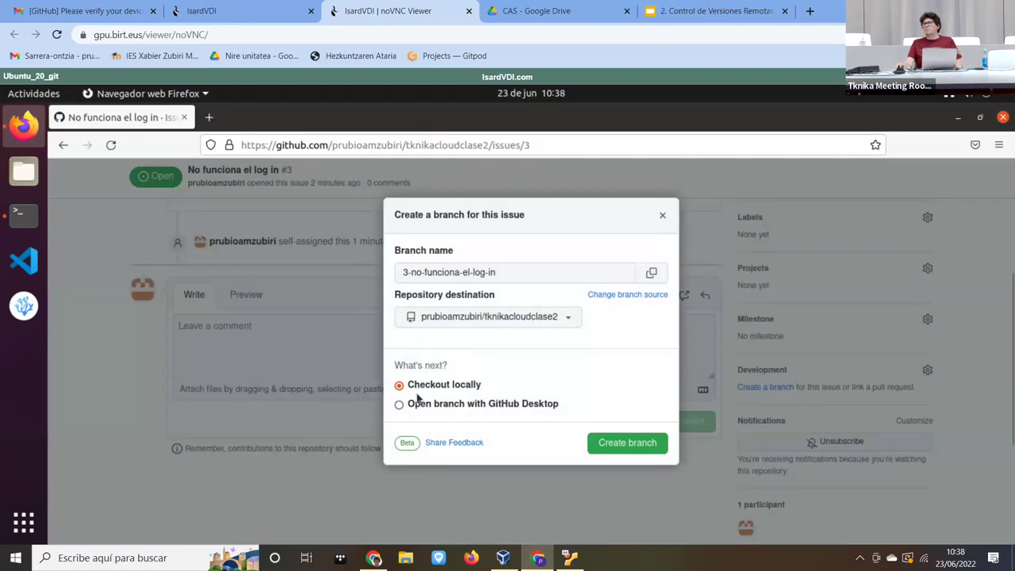
click(434, 274)
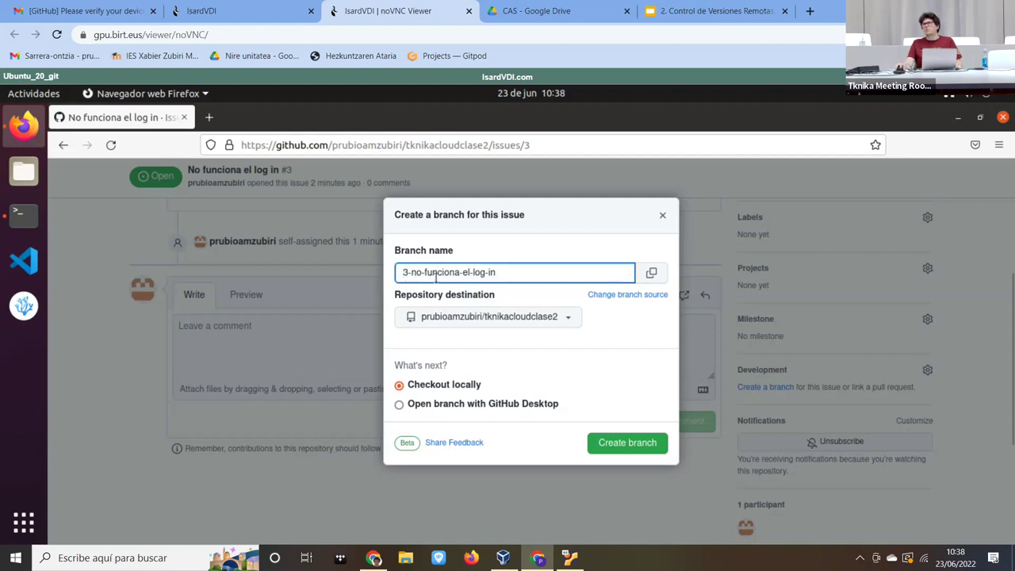
click(660, 217)
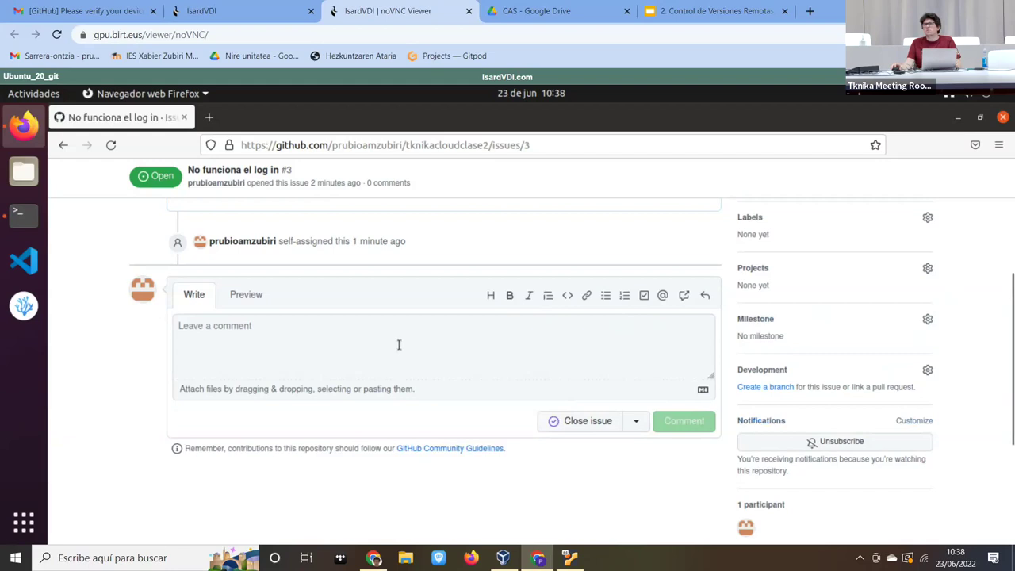
Step: Return to the tknikacloudclase2 repository's issue list and look over its open issues
scroll(388, 339, up, 4)
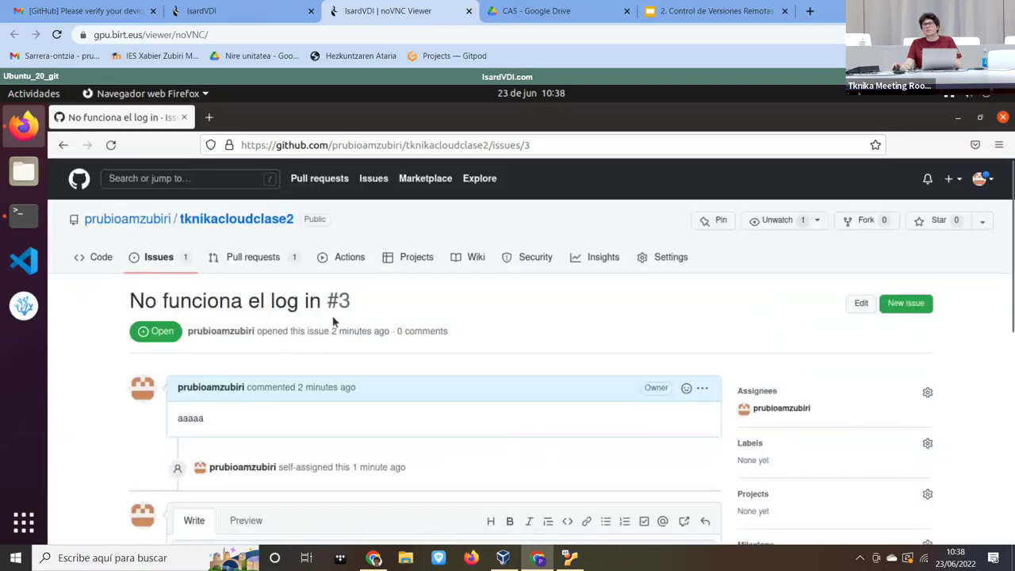
click(101, 257)
click(157, 260)
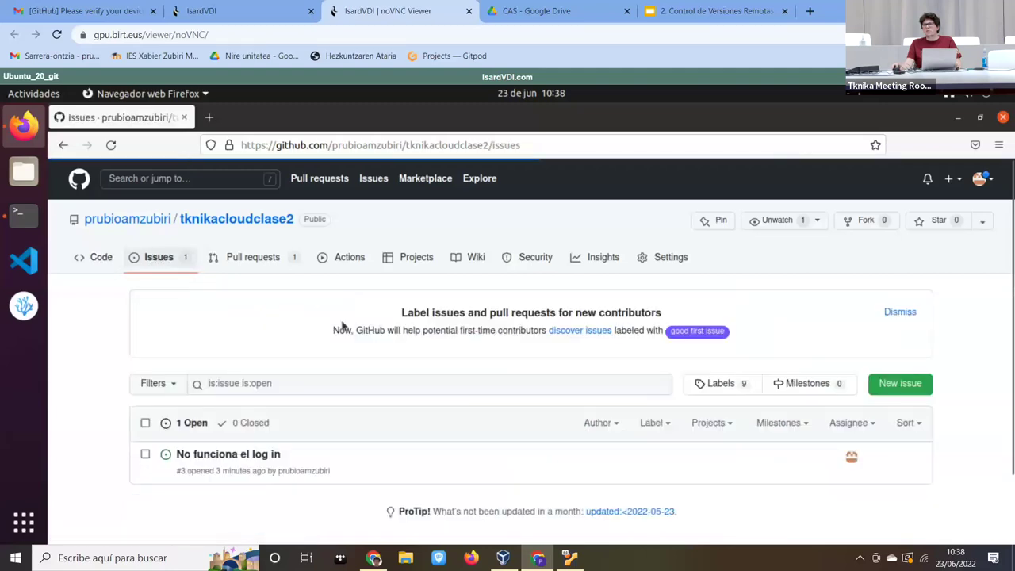
scroll(435, 385, down, 2)
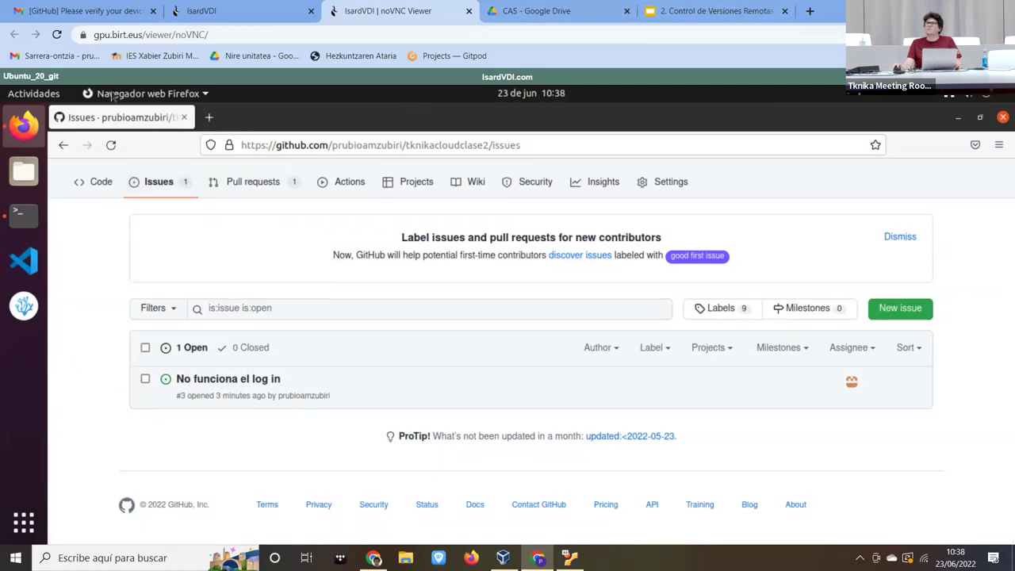
Step: Open GitHub in a new browser tab and browse the recommended repositories on the Explore page
click(208, 118)
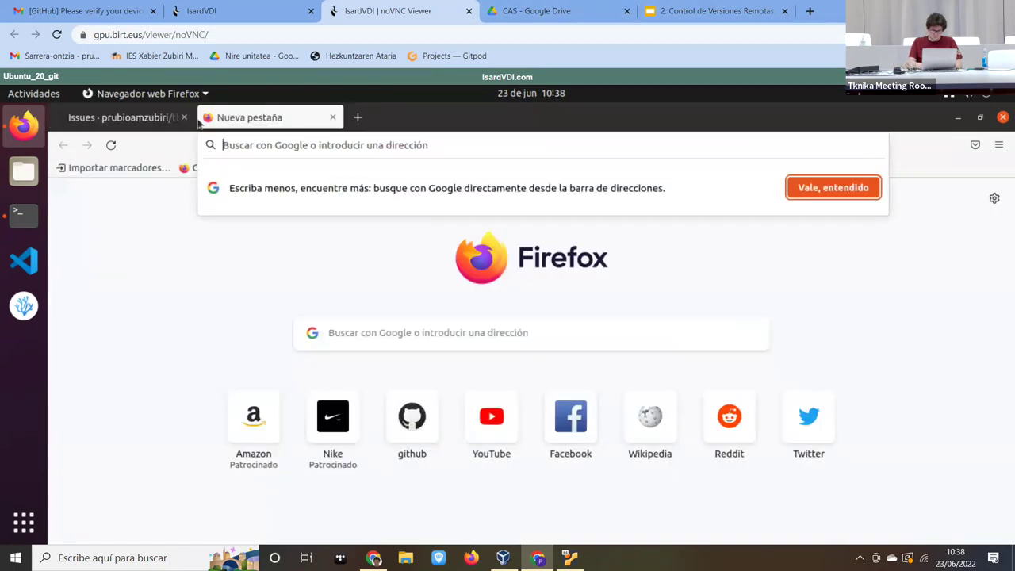
text(github)
key(Return)
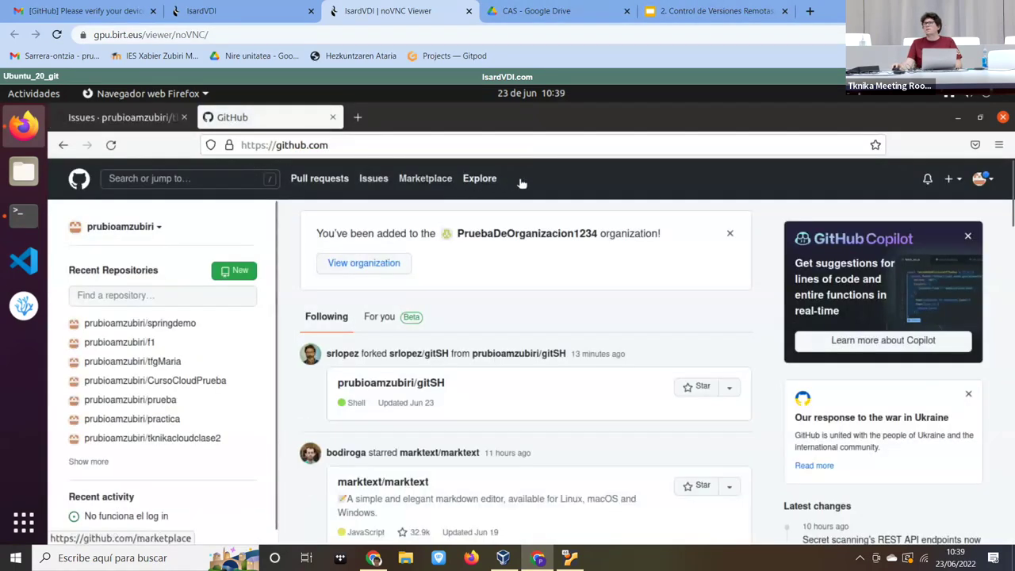
click(490, 181)
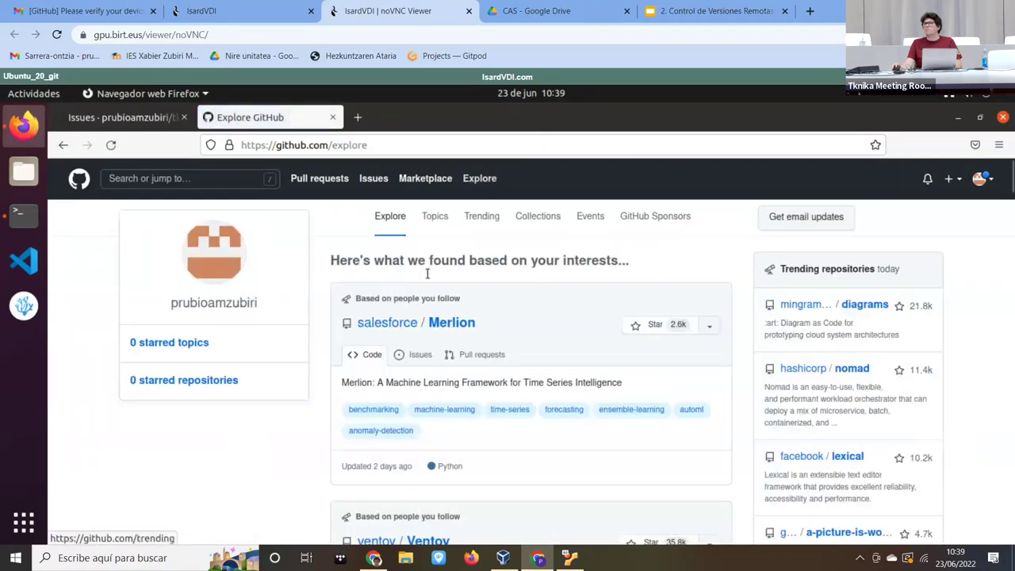
scroll(390, 329, down, 4)
scroll(390, 330, down, 10)
scroll(394, 330, down, 15)
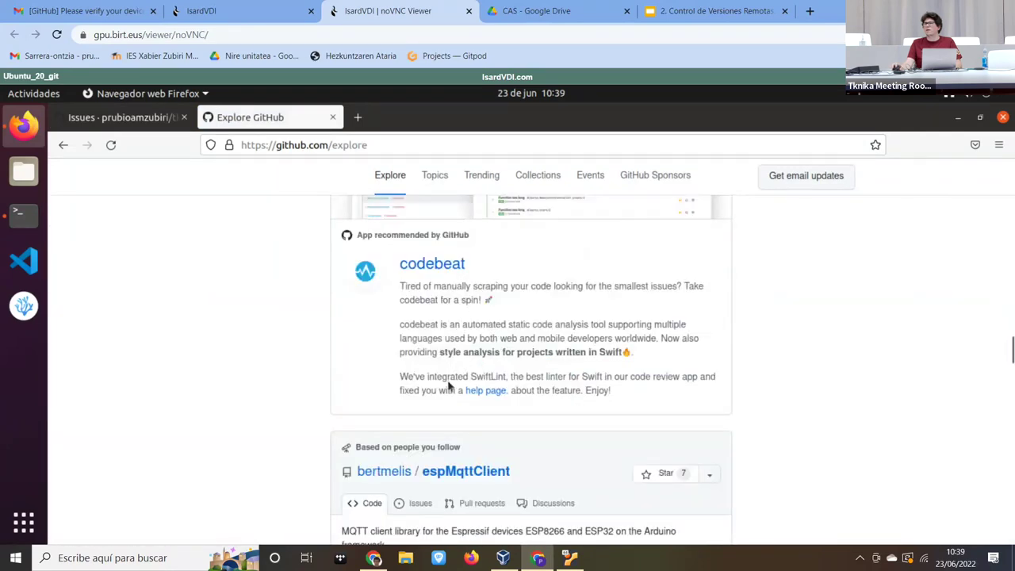
Step: Open the espMqttClient repository from the recommendations and check its issue list
click(462, 472)
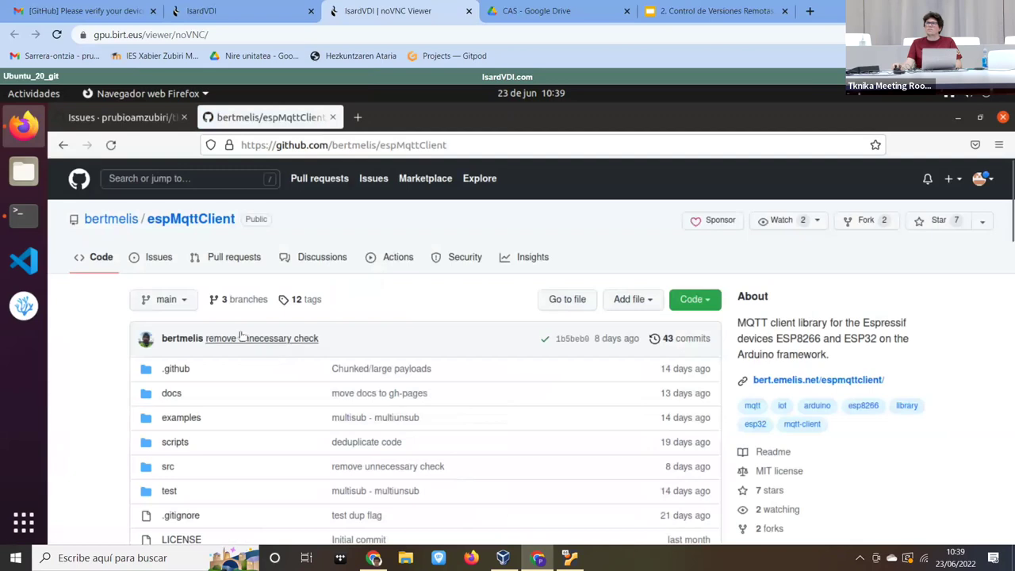
click(165, 264)
scroll(285, 444, down, 3)
scroll(243, 330, up, 3)
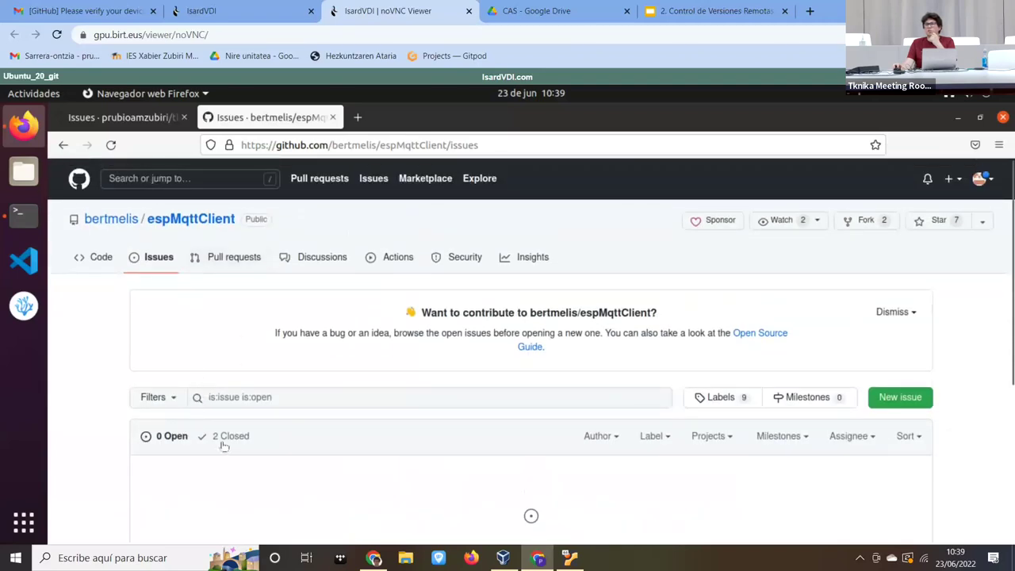
Step: Go back to the Explore page, open the Unleash/unleash repository and browse its open issues
click(65, 144)
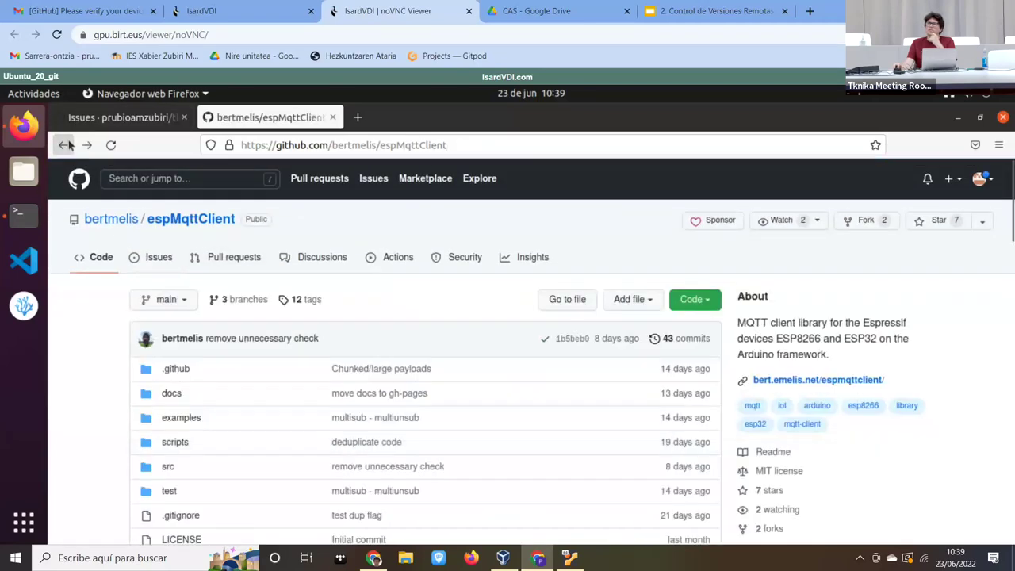
click(65, 144)
scroll(405, 305, up, 2)
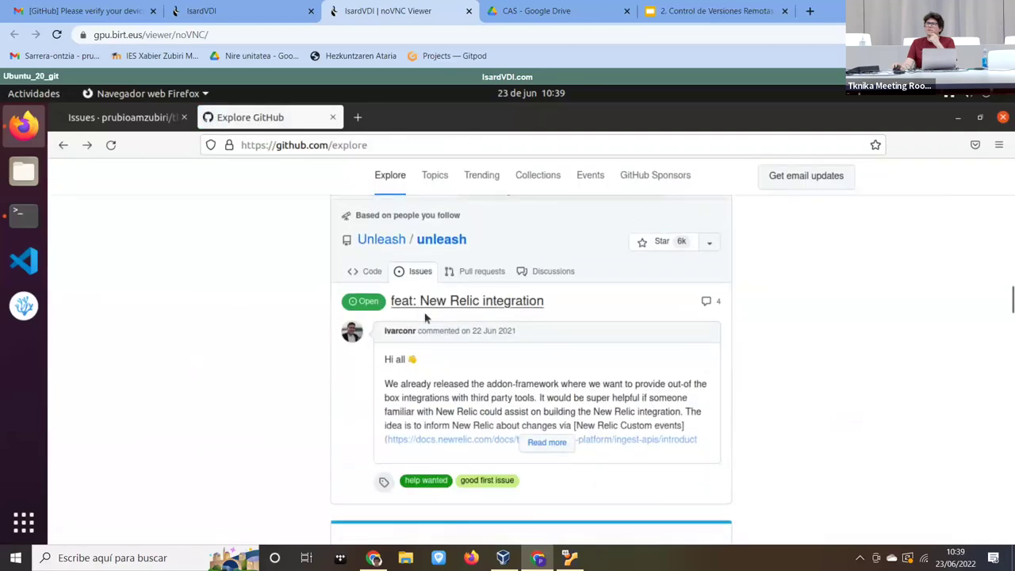
scroll(437, 318, up, 2)
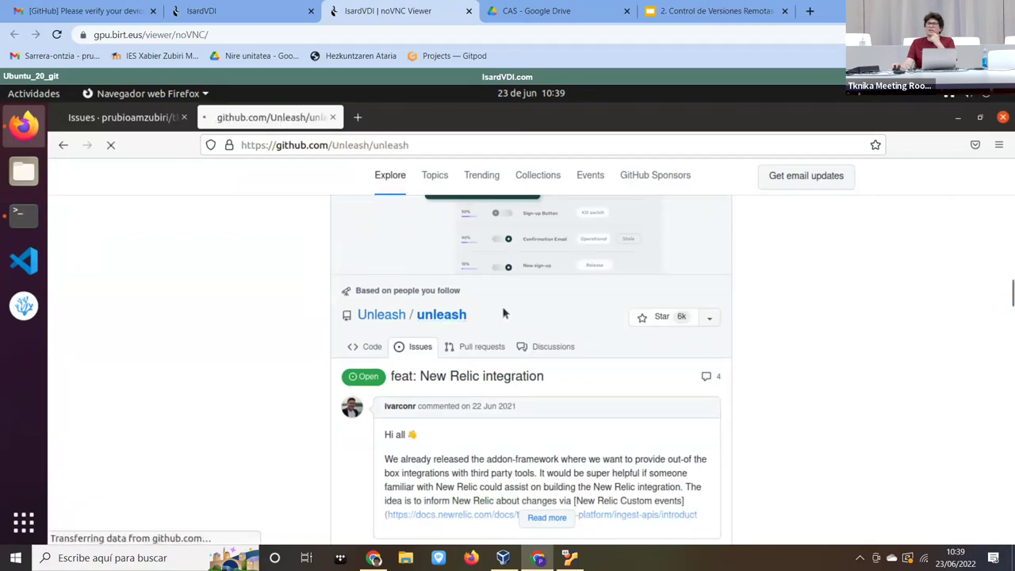
click(177, 263)
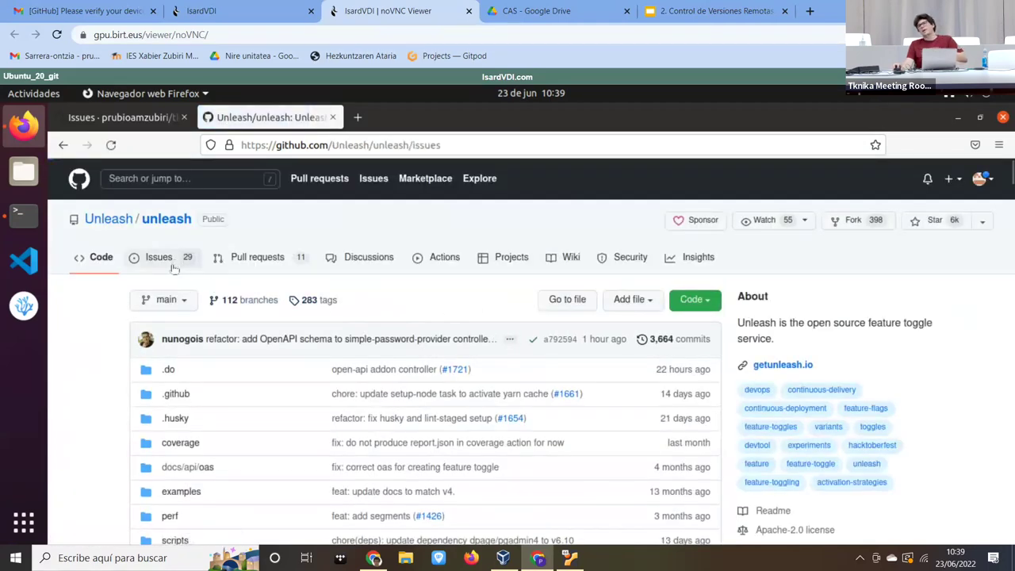
scroll(341, 444, down, 5)
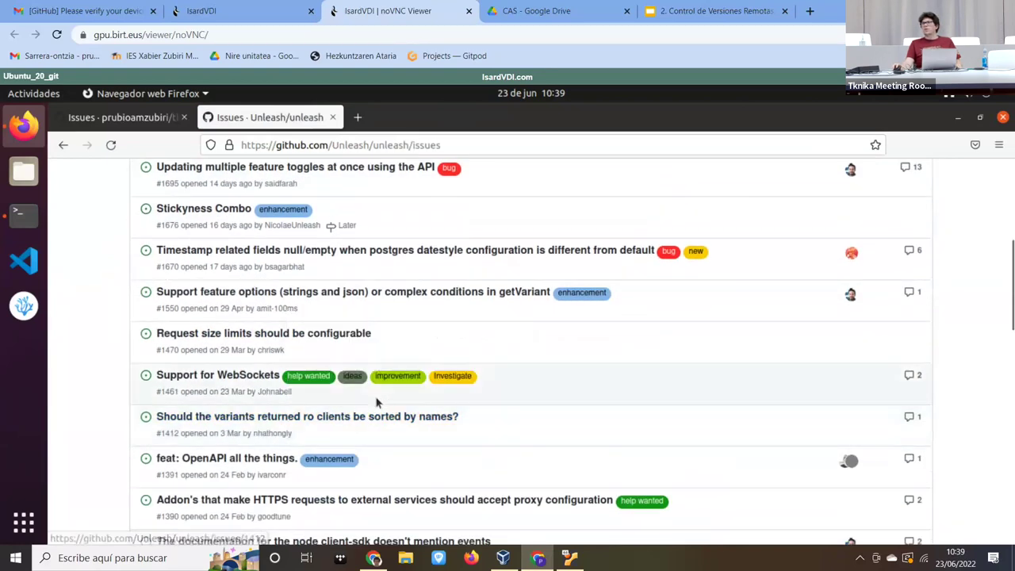
scroll(362, 394, down, 5)
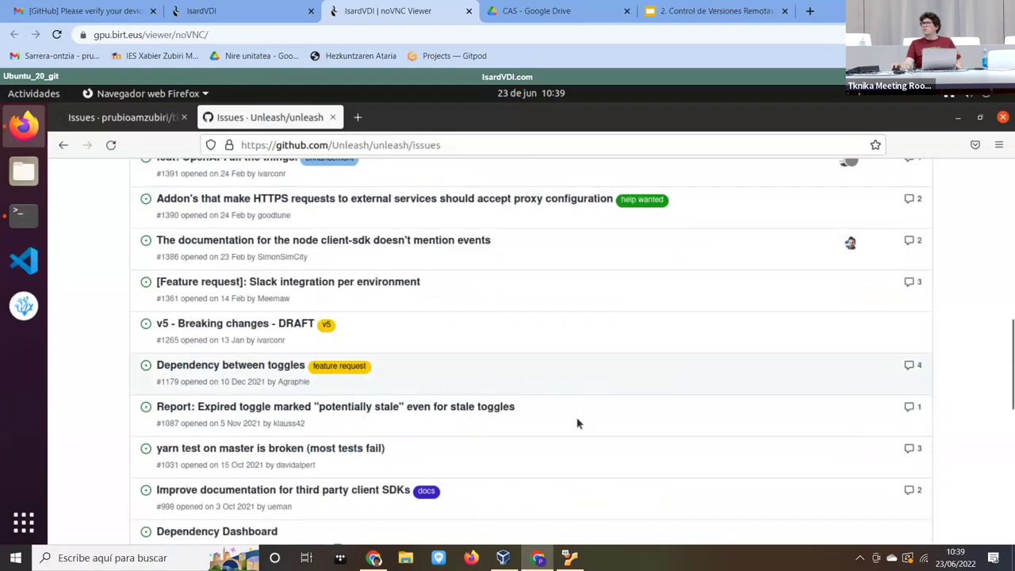
Step: Open the issue "yarn test on master is broken (most tests fail)" and read through its description and comments
mouse_move(270, 450)
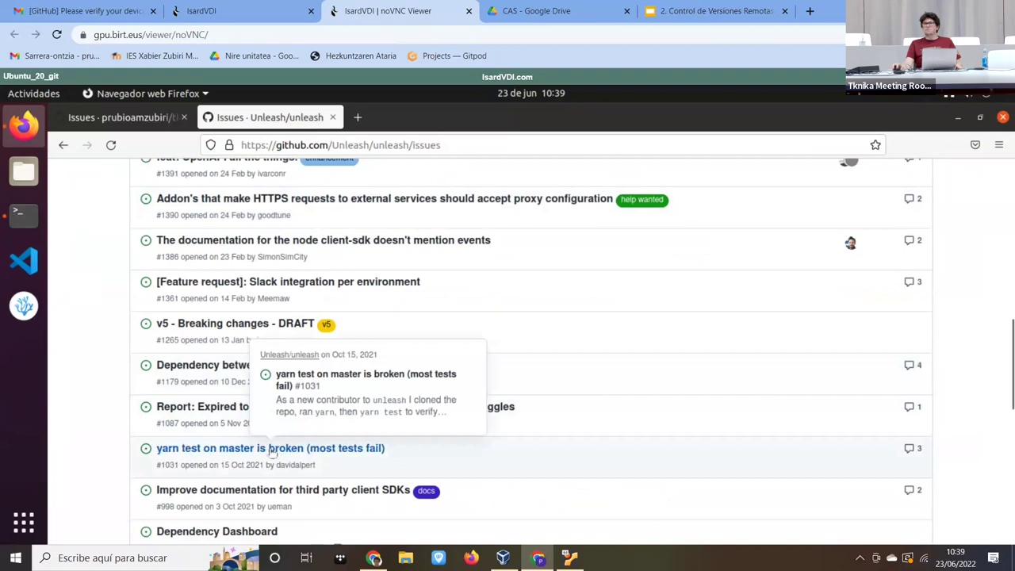
click(267, 453)
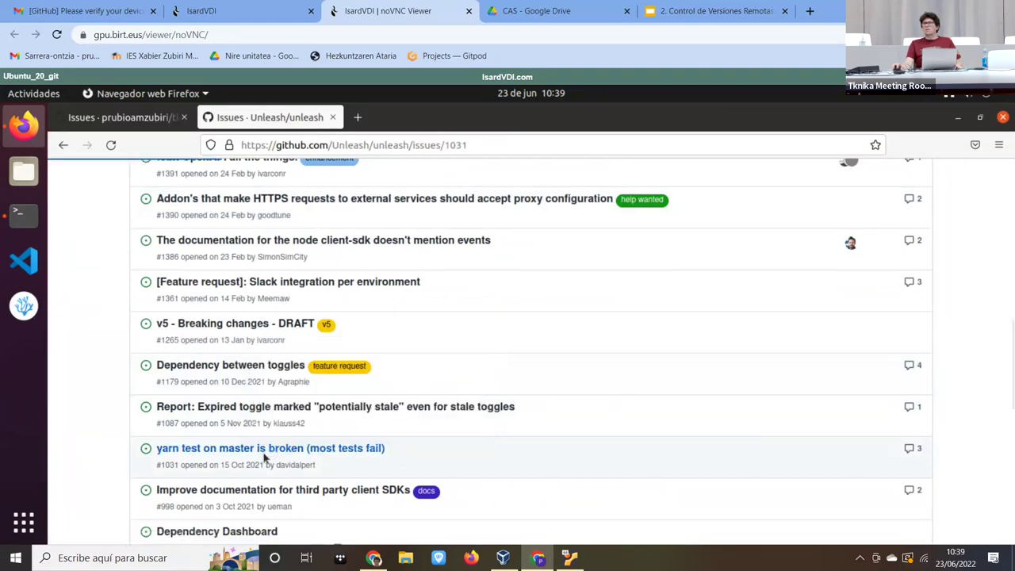
scroll(272, 334, down, 3)
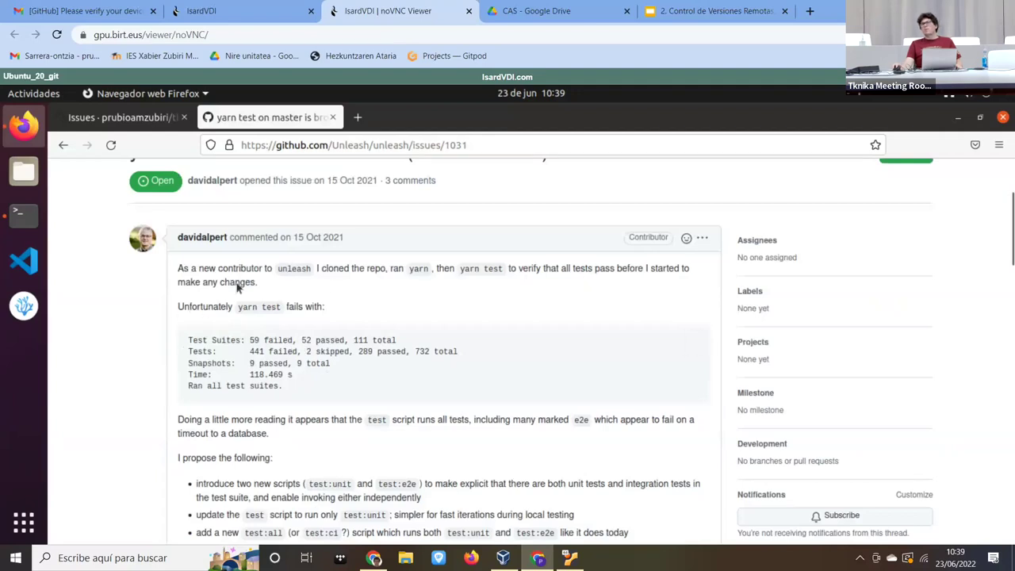
scroll(245, 376, down, 5)
scroll(241, 386, down, 4)
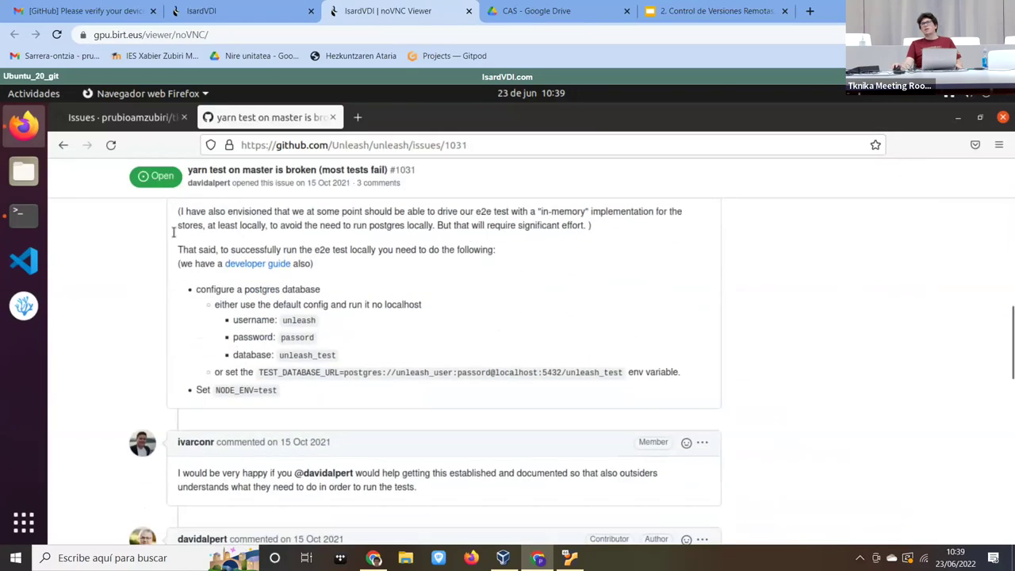
Step: Review the comments, referenced commits and linked pull requests in the issue's timeline, from the first post to the comment box
scroll(249, 264, up, 4)
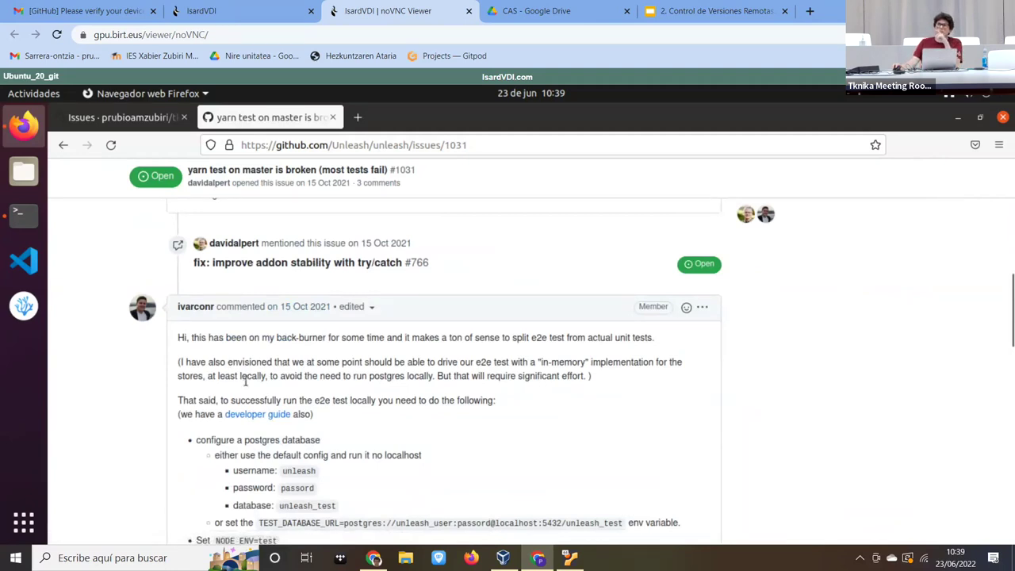
scroll(301, 387, down, 4)
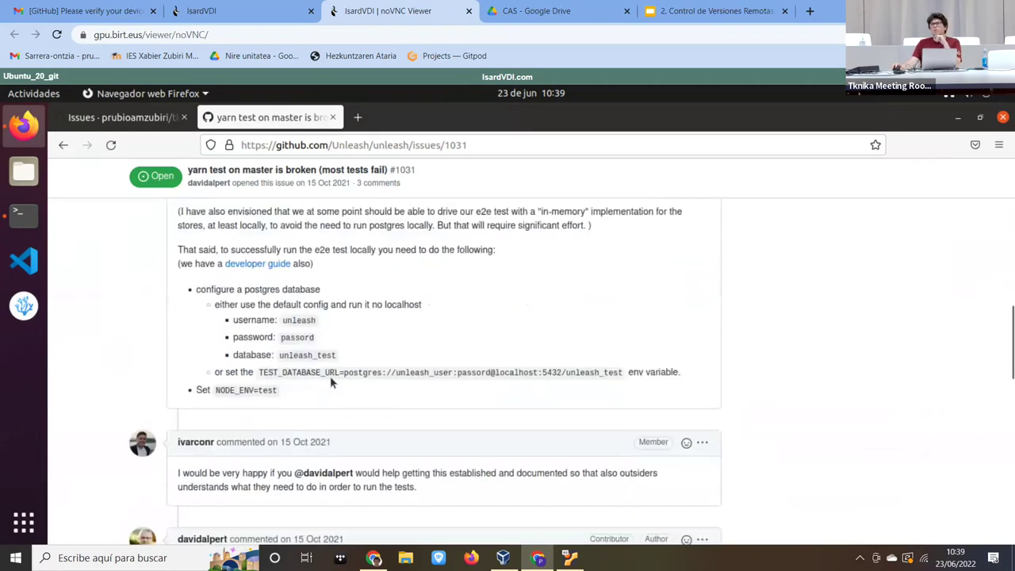
scroll(329, 384, down, 15)
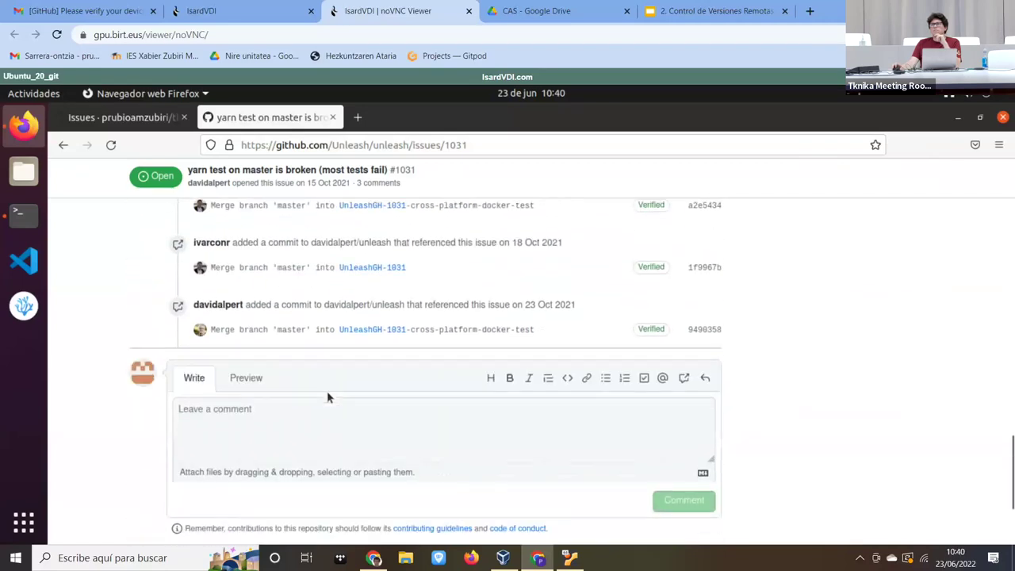
scroll(472, 404, up, 4)
scroll(478, 410, up, 15)
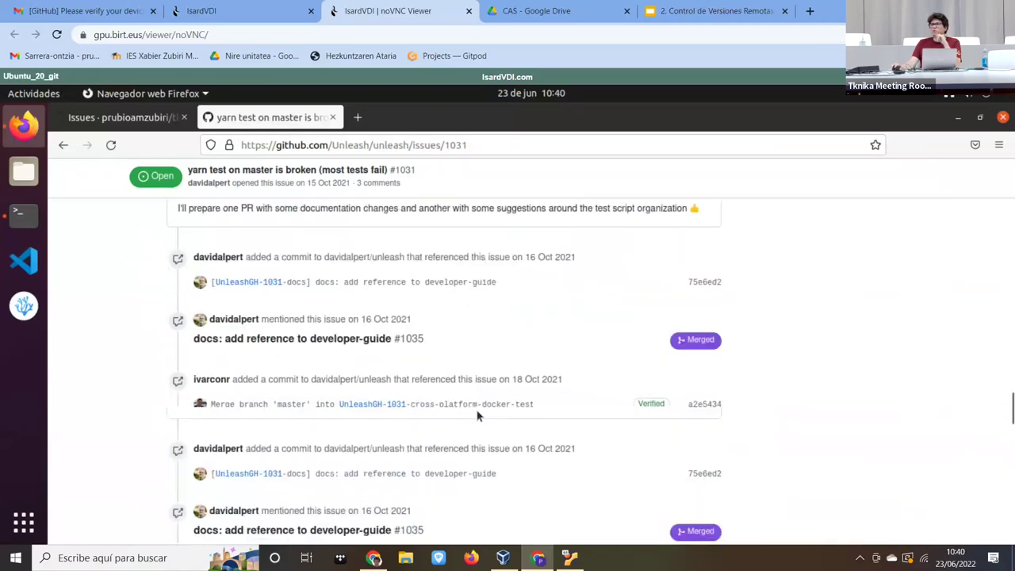
scroll(468, 417, down, 10)
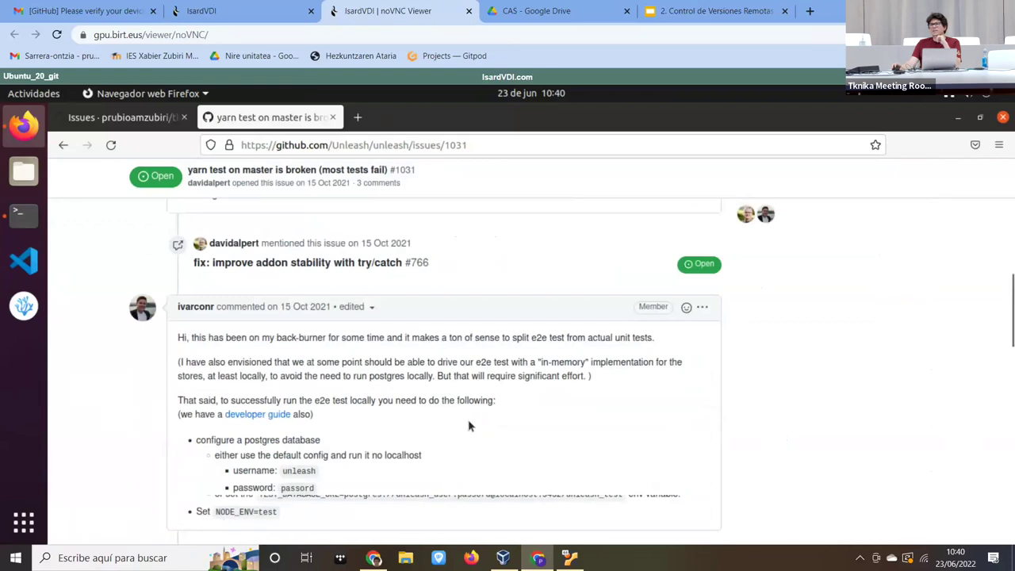
scroll(413, 432, down, 2)
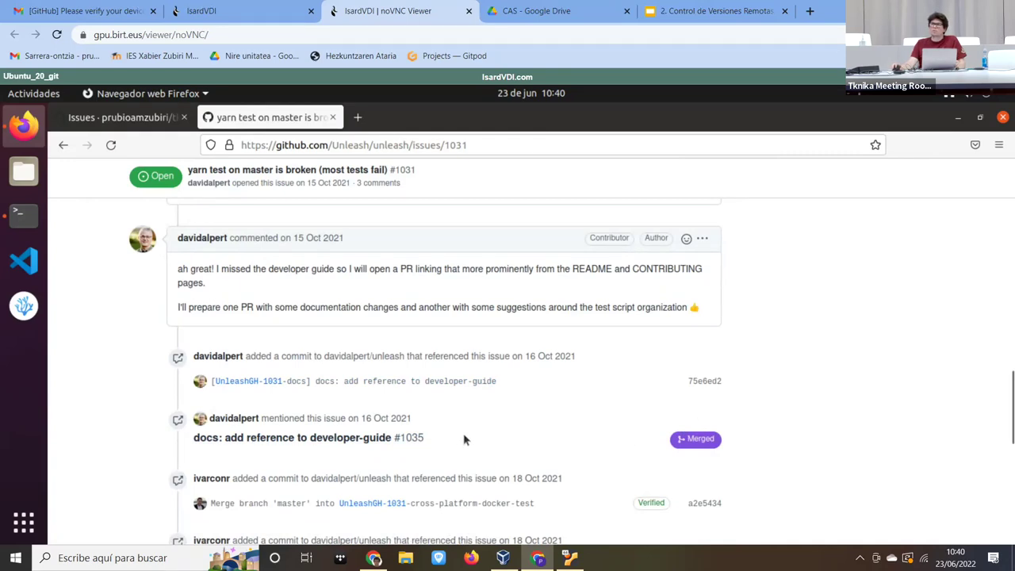
scroll(471, 437, down, 6)
scroll(554, 431, up, 15)
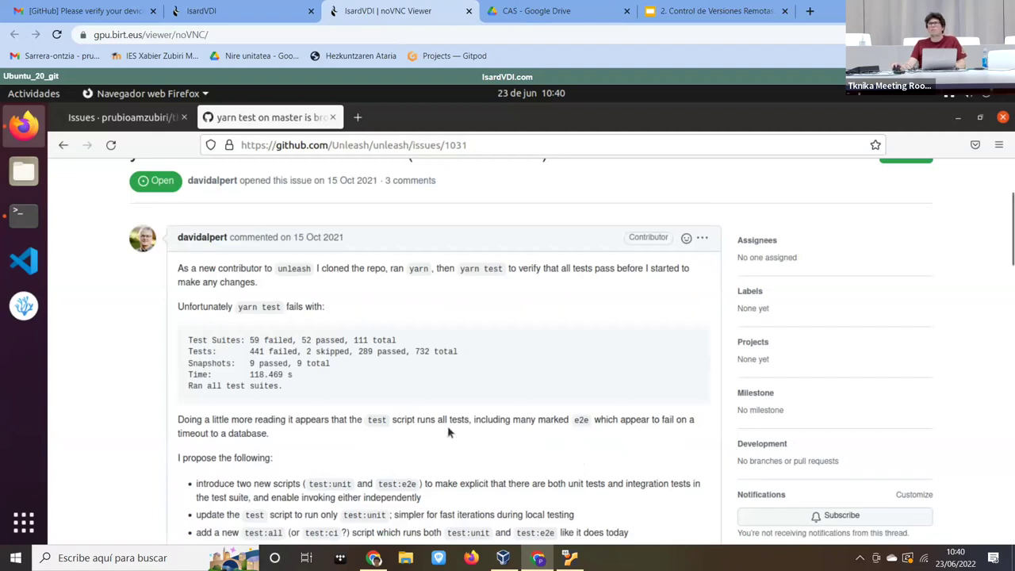
scroll(404, 418, up, 4)
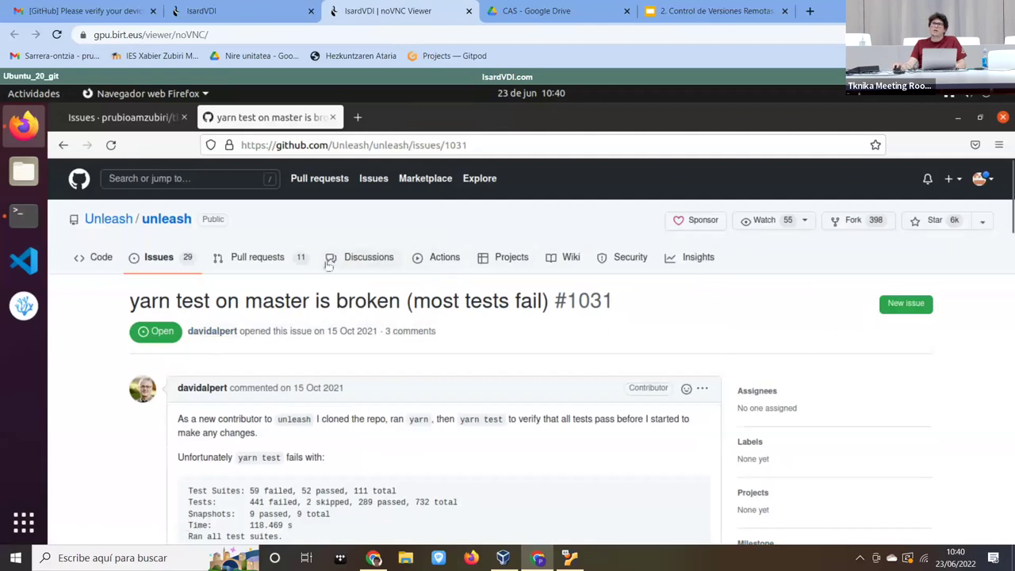
Step: Open the Unleash/unleash repository's pull requests and browse the open ones
click(270, 272)
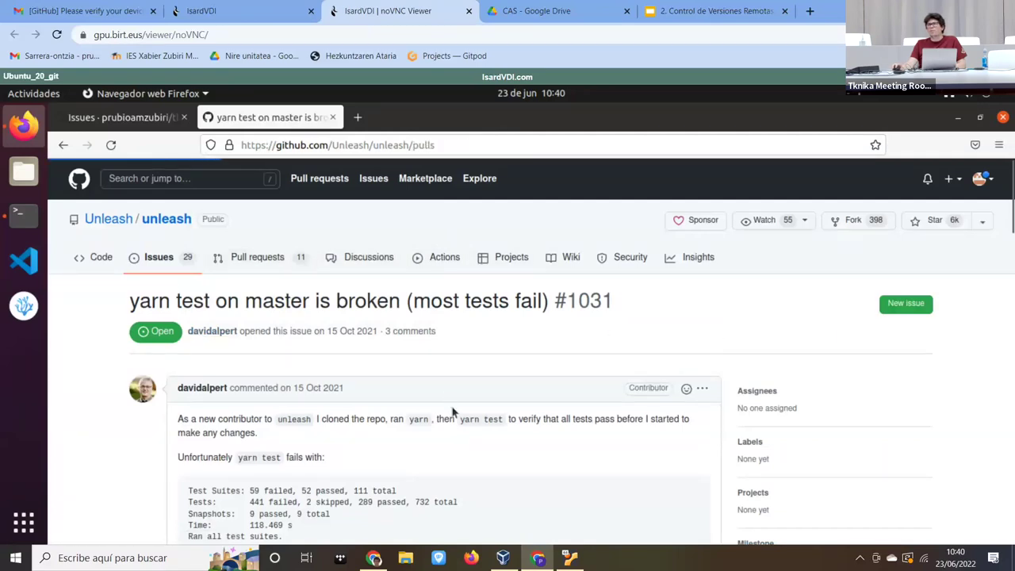
scroll(455, 416, down, 2)
scroll(454, 416, down, 4)
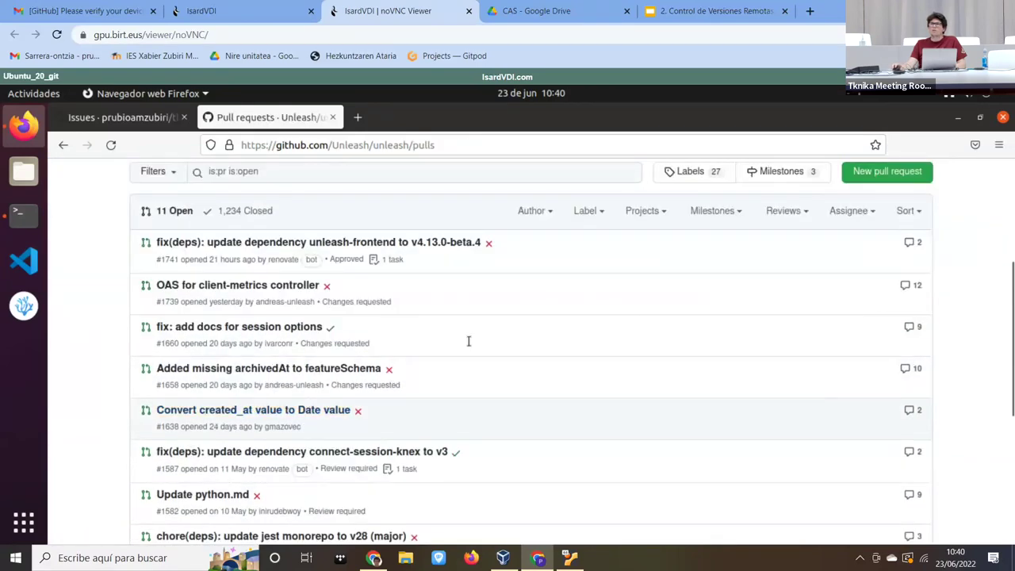
scroll(286, 412, down, 7)
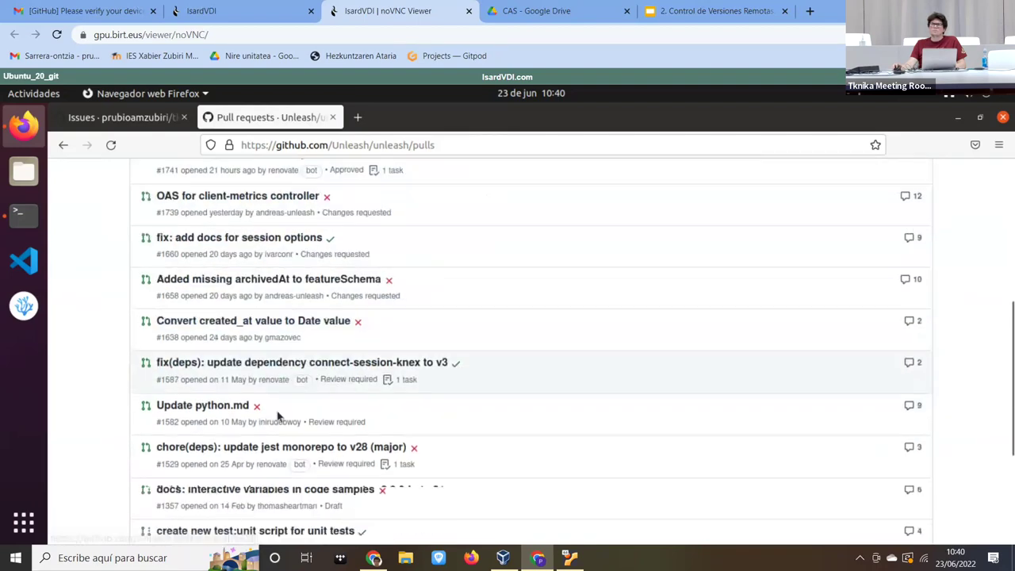
scroll(289, 410, up, 12)
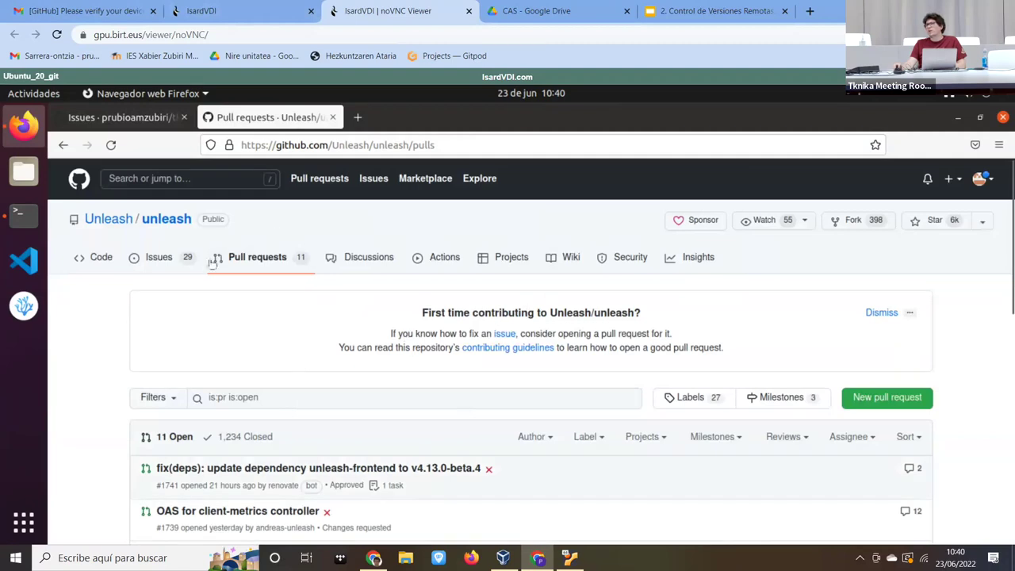
Step: Go to the repository's code page, browse the list of branches and close the list without switching branch
click(93, 261)
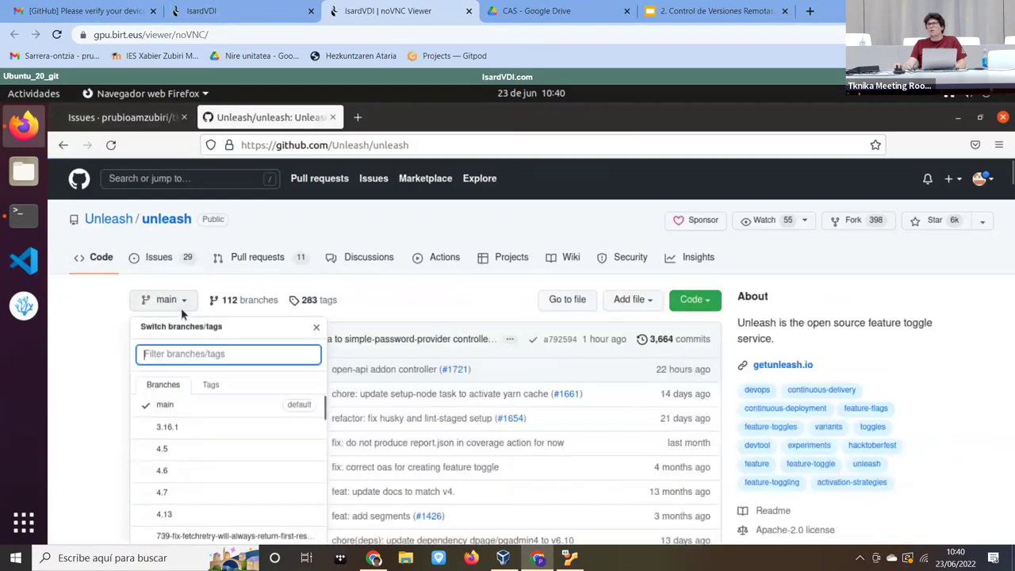
scroll(234, 476, down, 5)
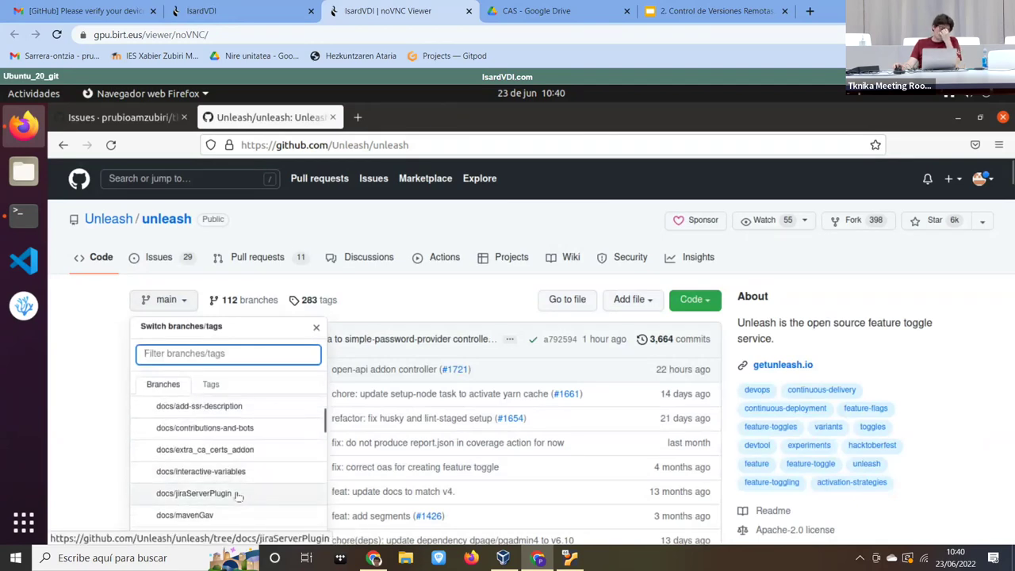
scroll(240, 494, up, 4)
scroll(246, 492, down, 1)
scroll(247, 491, down, 8)
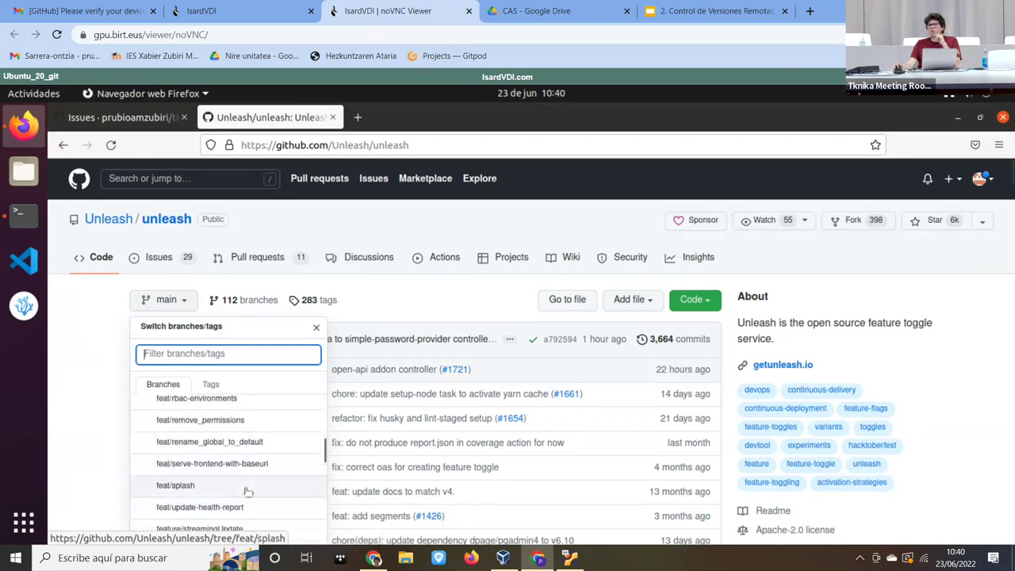
scroll(246, 491, down, 6)
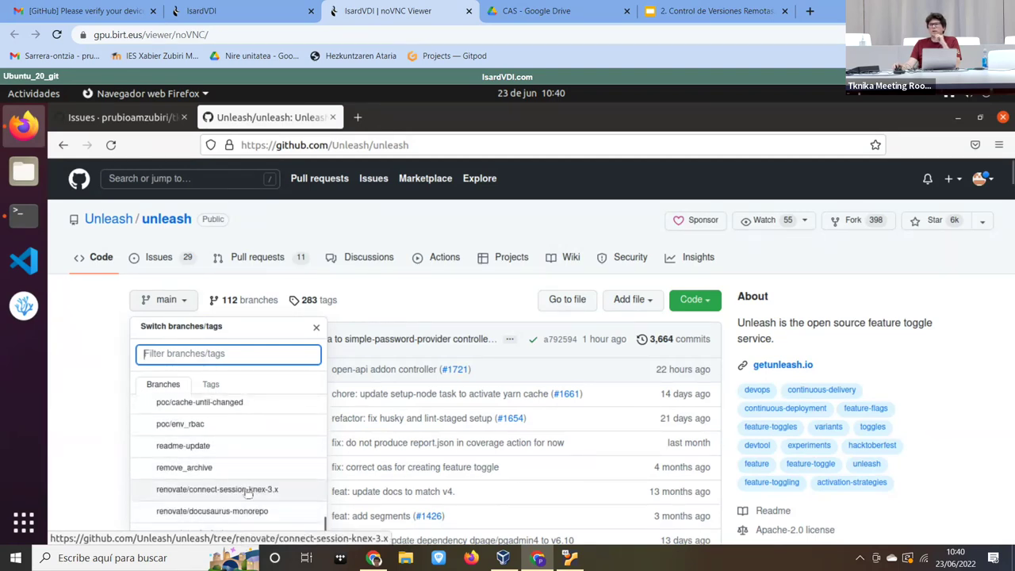
click(86, 408)
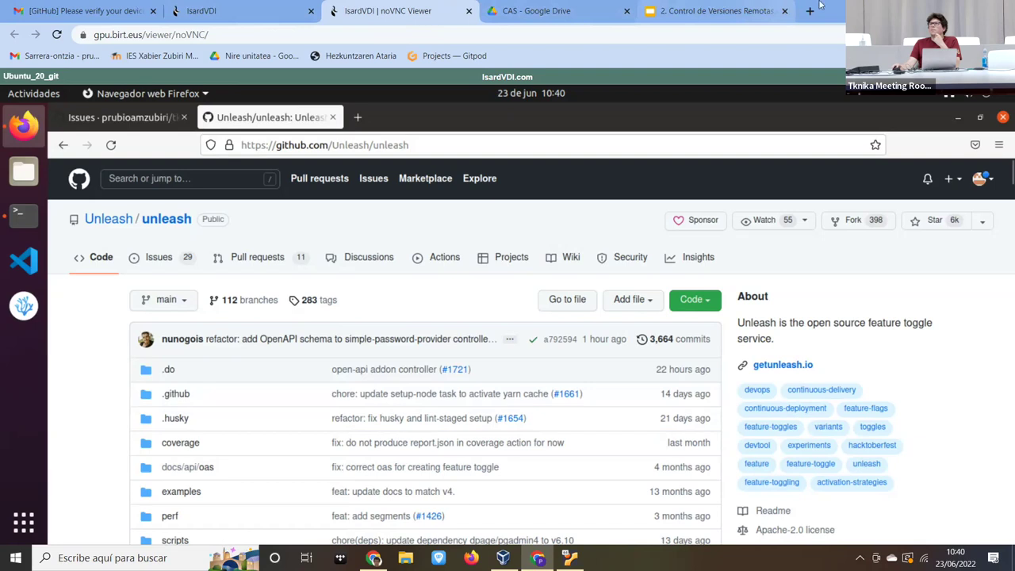
Step: Switch to the Google Slides deck, present the GitHubFlow issues slide, advance to the Releases slide and exit the presentation
click(748, 14)
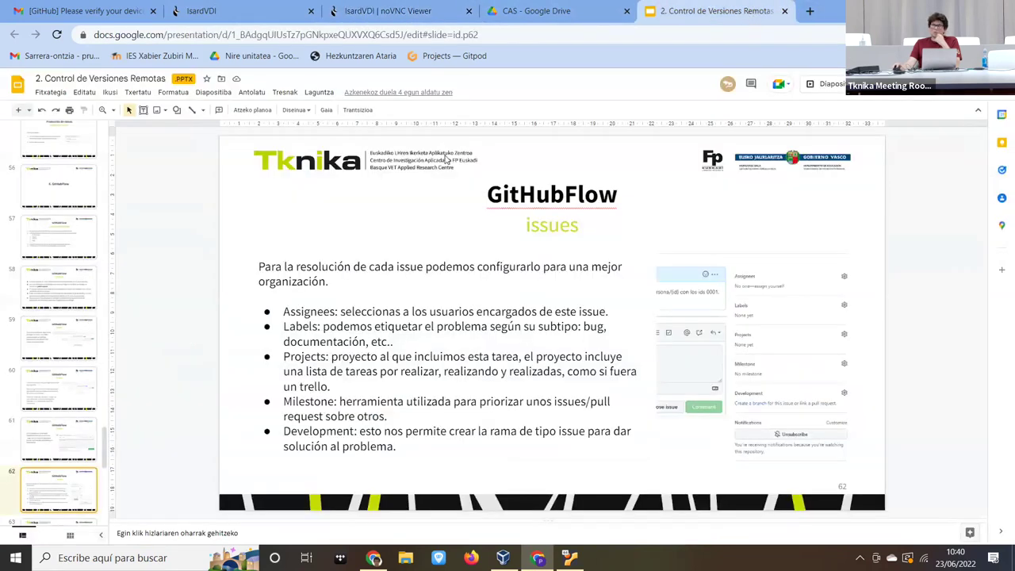
click(110, 92)
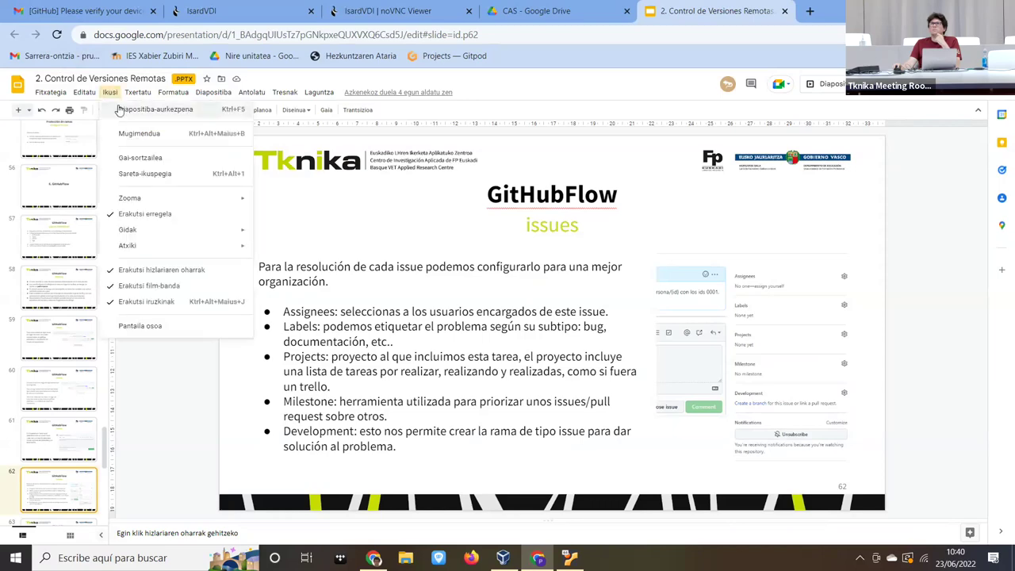
click(121, 109)
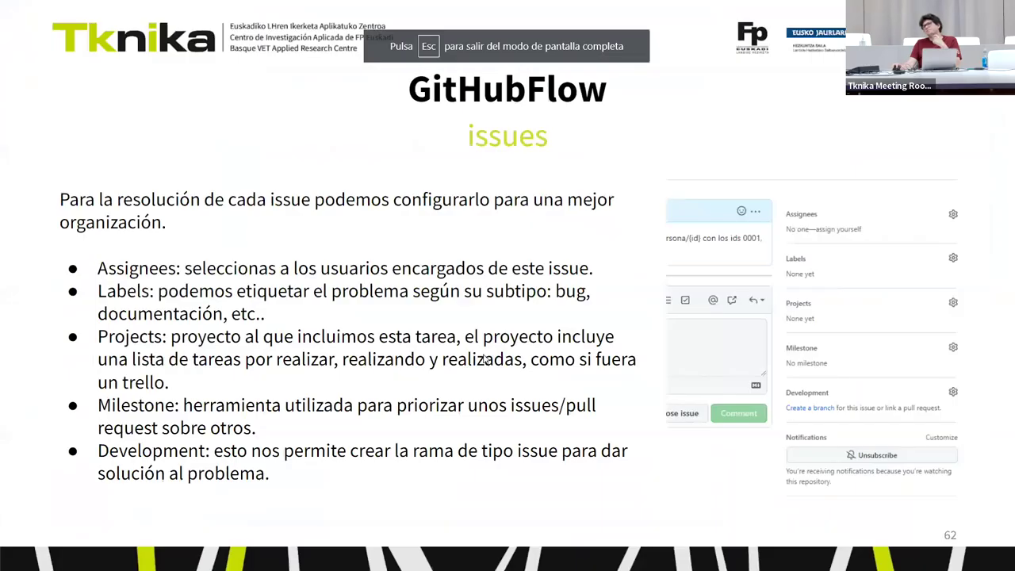
key(Right)
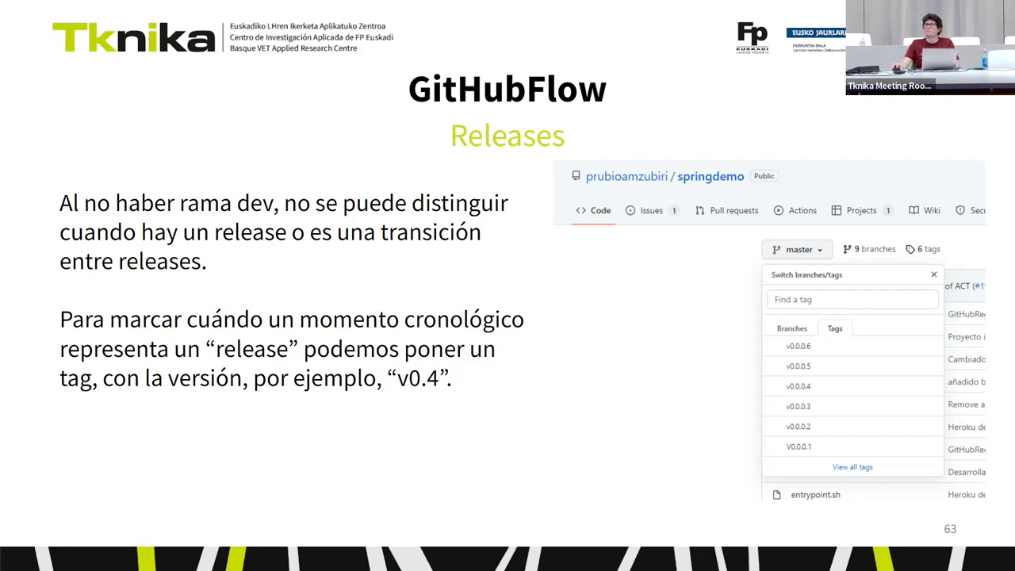
key(Escape)
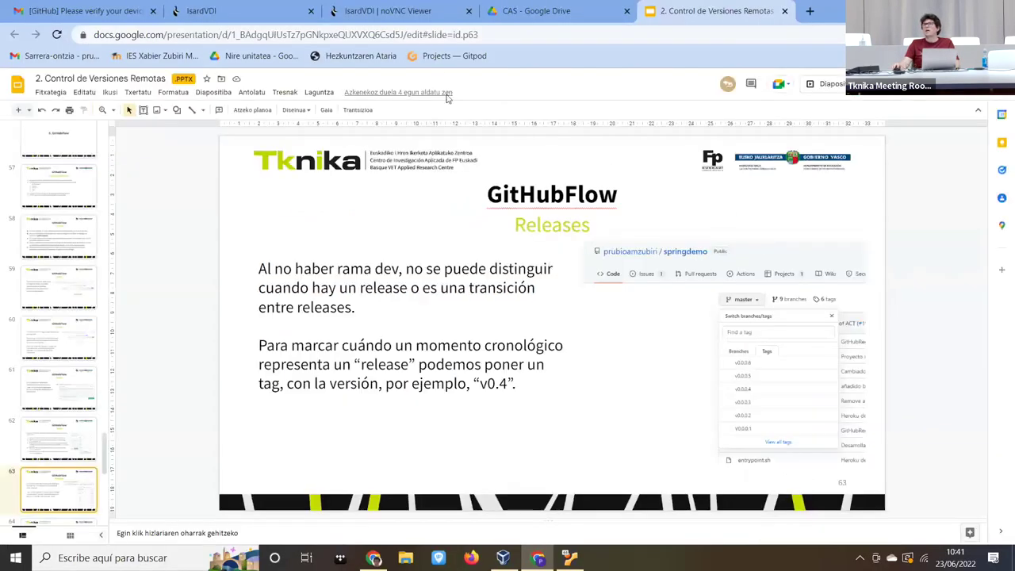
Step: Return to the remote desktop viewer, open the code page of the tknikacloudclase2 repository and display its tags in the branch selector
click(389, 10)
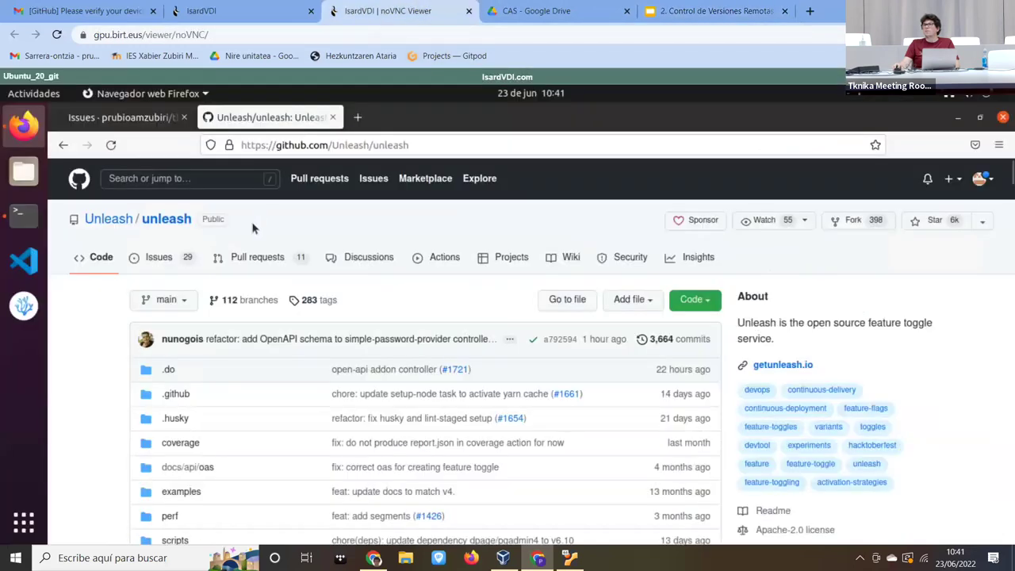
click(127, 118)
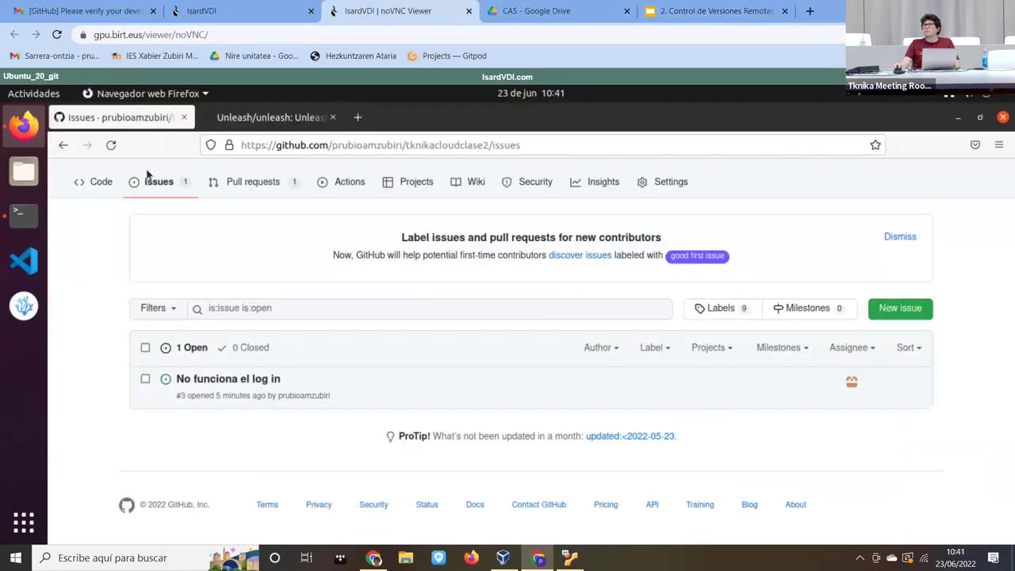
click(95, 182)
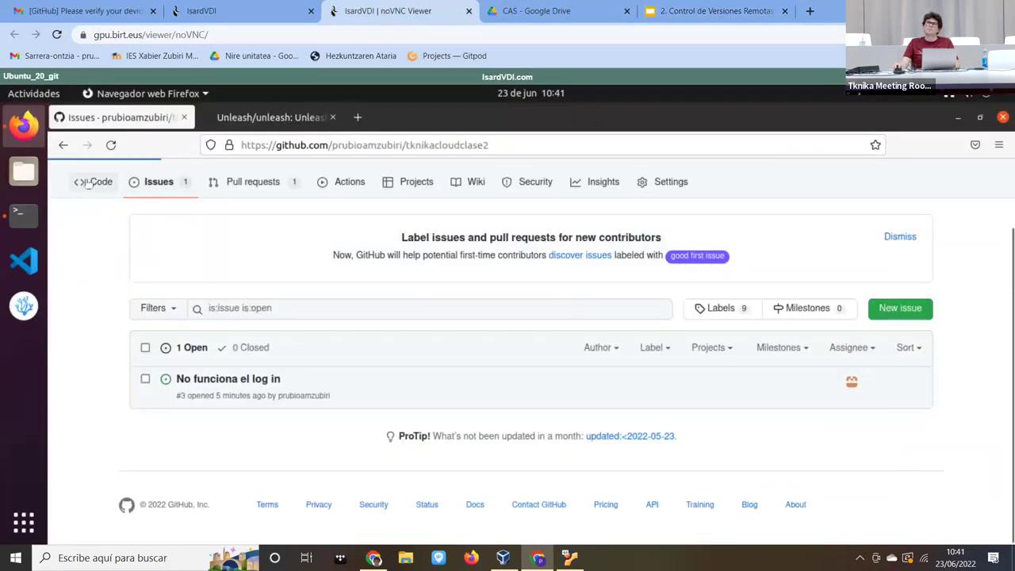
click(168, 305)
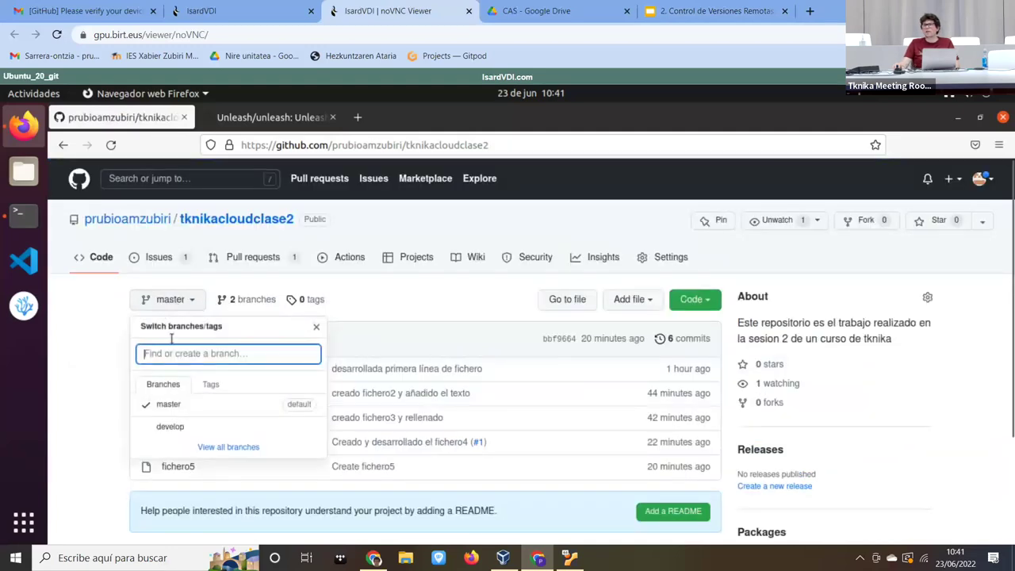
click(212, 384)
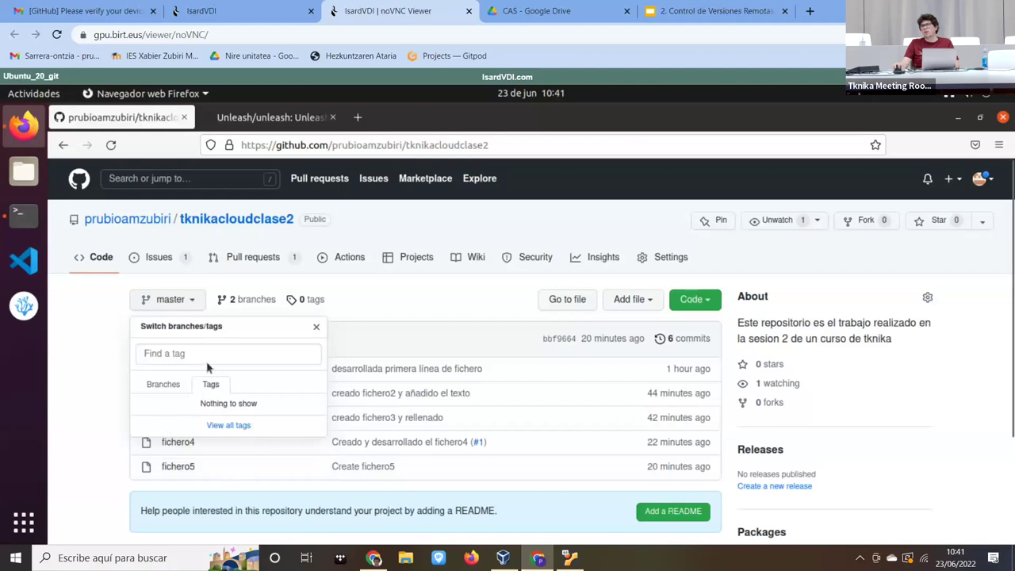
Step: Search the repository's tags for v0.1
click(184, 345)
text(v0.1)
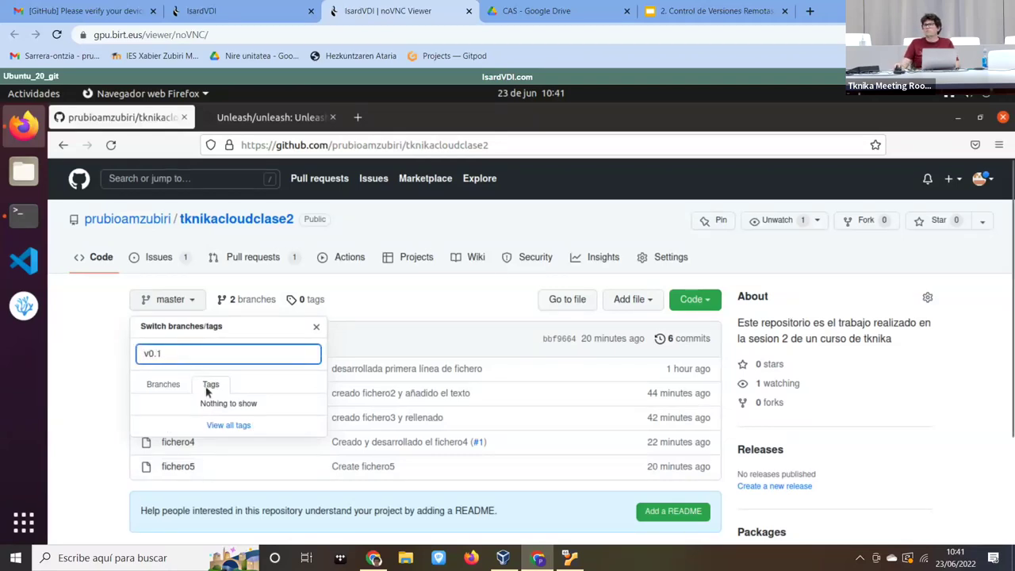
click(252, 405)
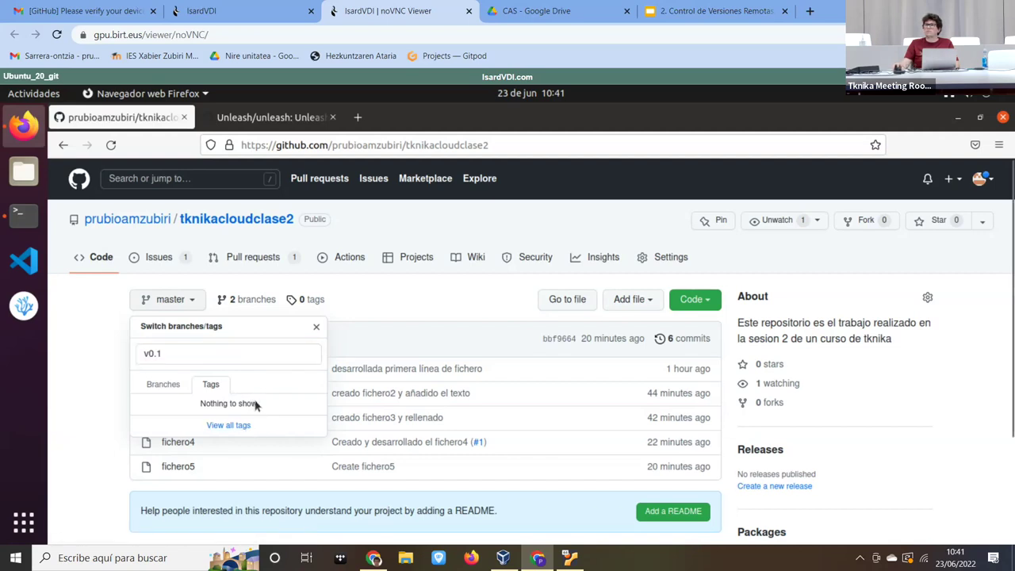
click(194, 351)
click(194, 351)
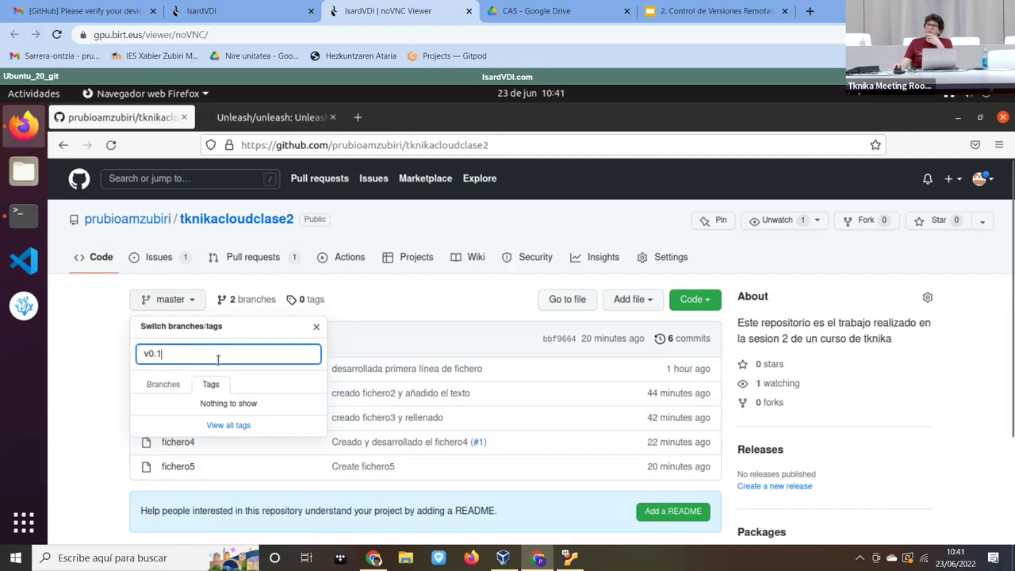
Step: Start a new release from the repository's full tags page, title it v0.1 and try to publish it without choosing a tag
click(230, 425)
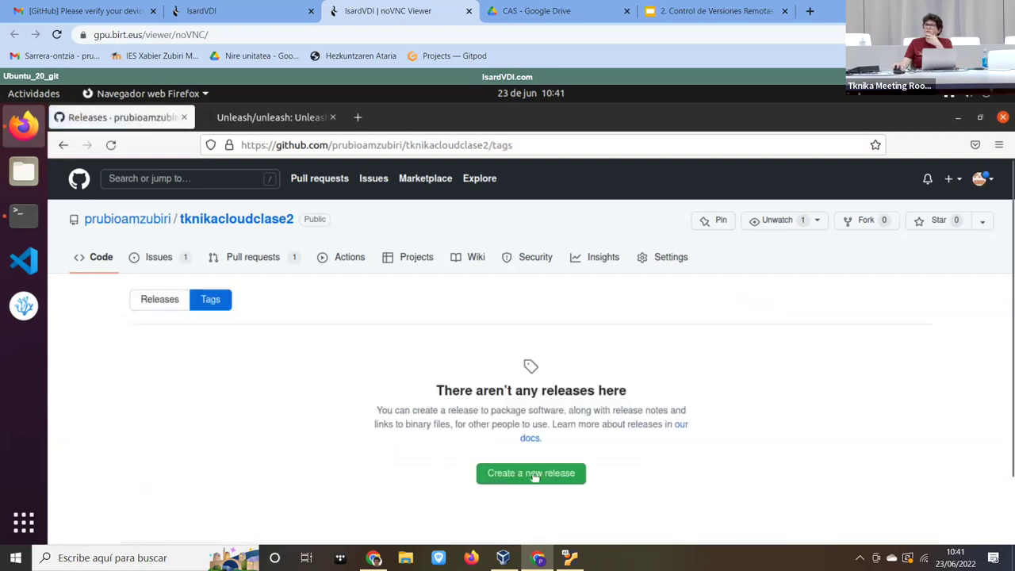
click(548, 479)
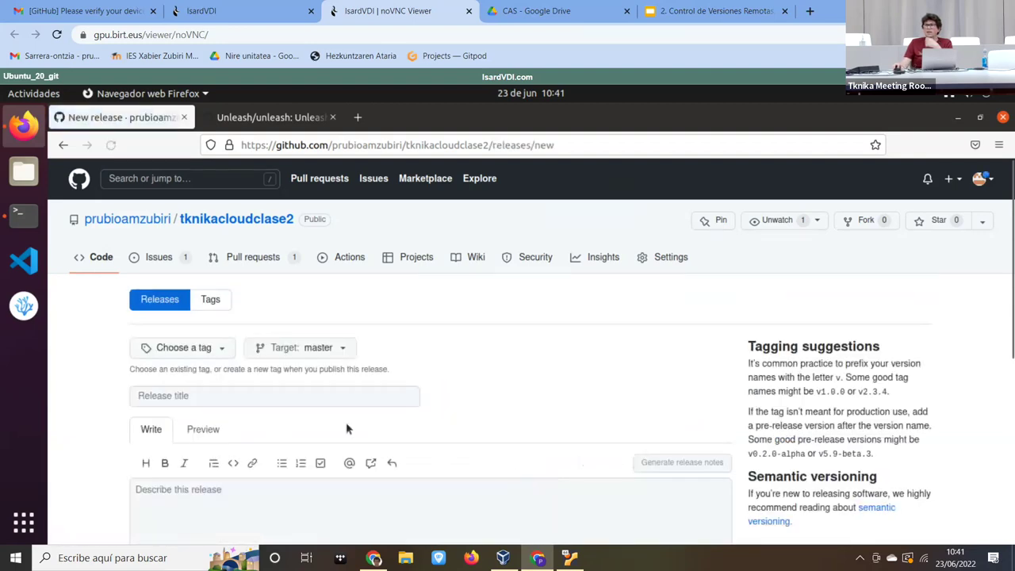
click(271, 396)
text(v0.1)
scroll(262, 420, down, 5)
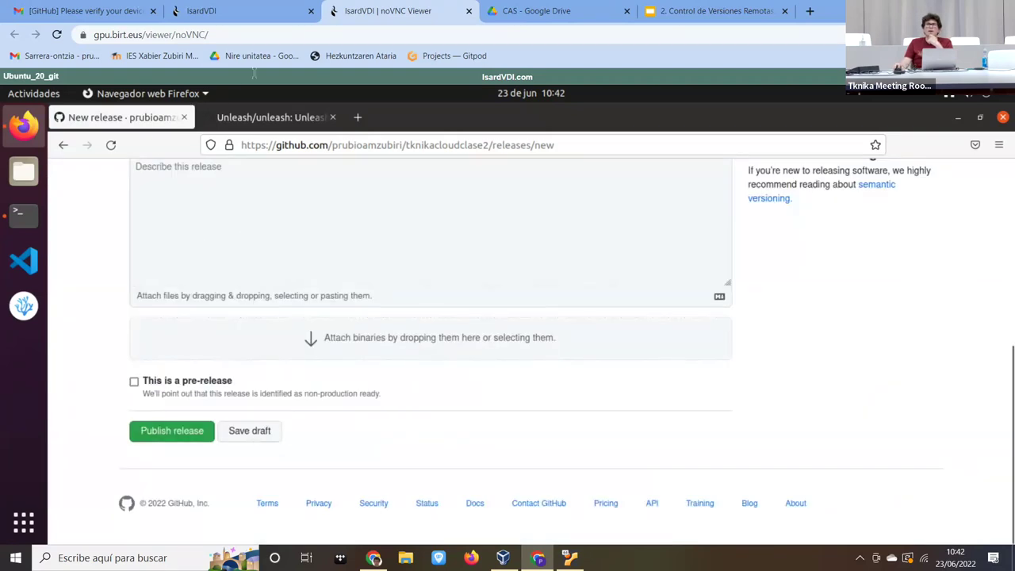
click(147, 433)
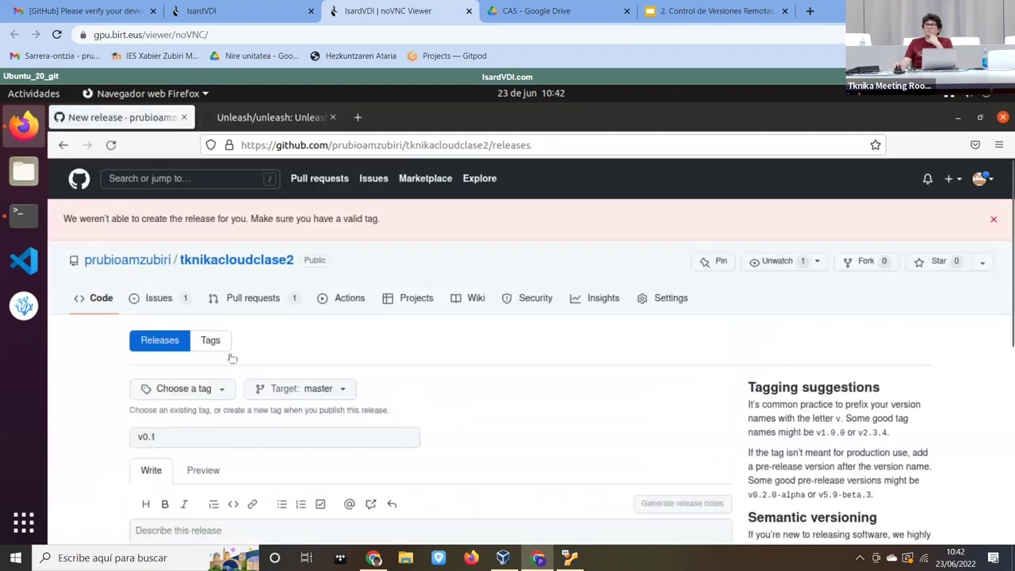
scroll(226, 446, down, 2)
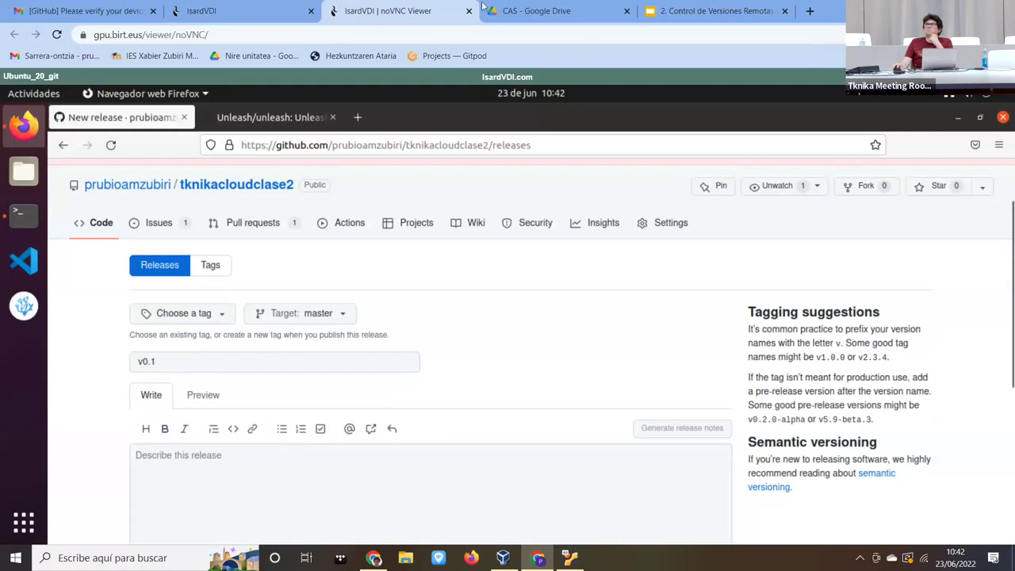
Step: Switch to the Google Slides deck and present it from slide 64, "7. Participar en proyectos ajenos"
click(713, 10)
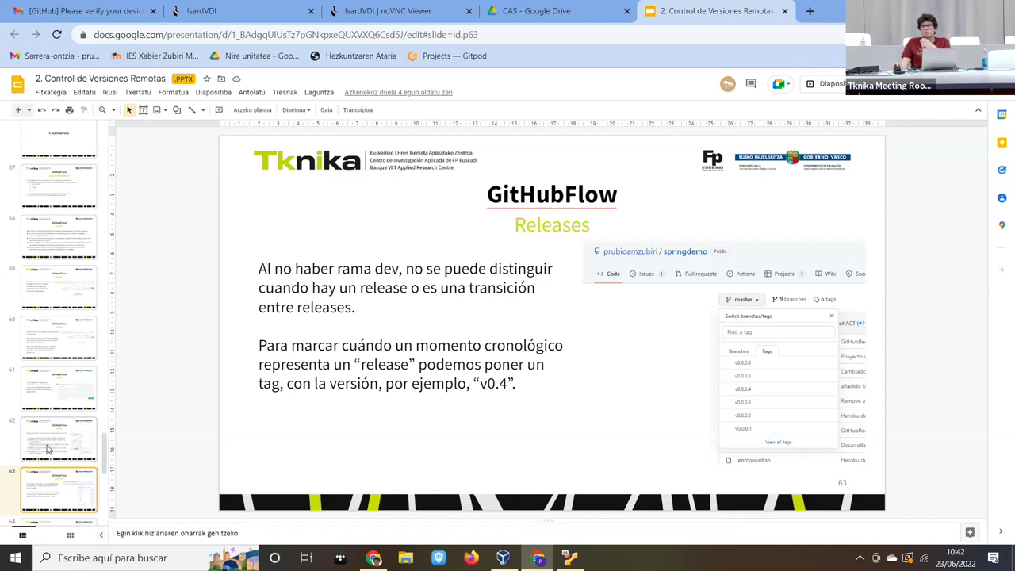
scroll(46, 432, down, 1)
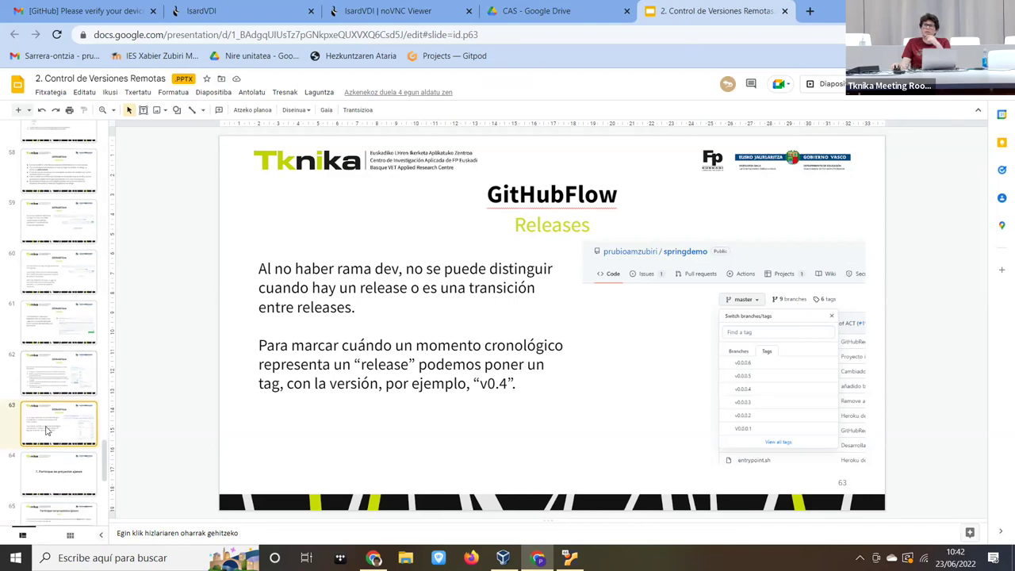
click(60, 467)
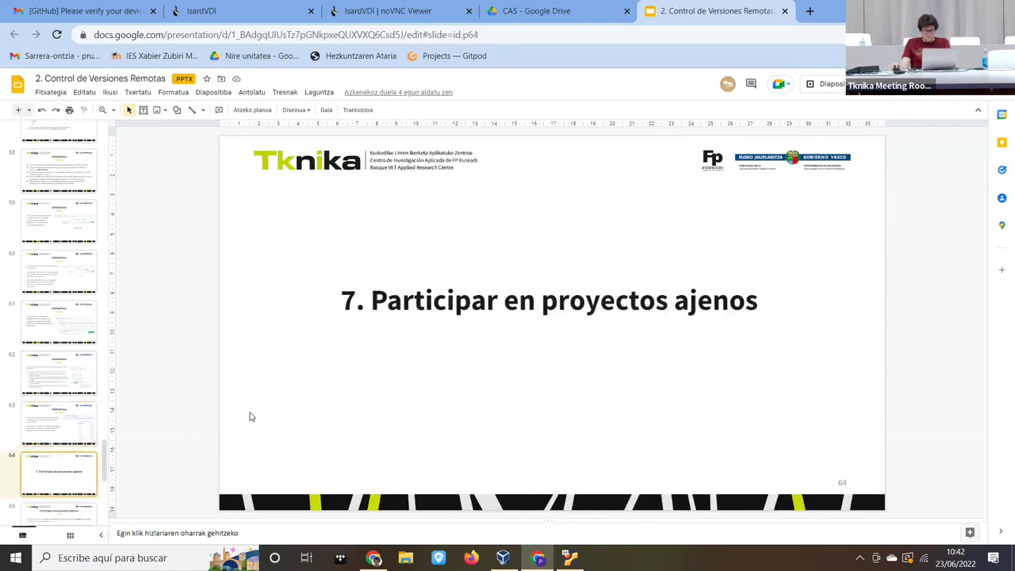
click(138, 92)
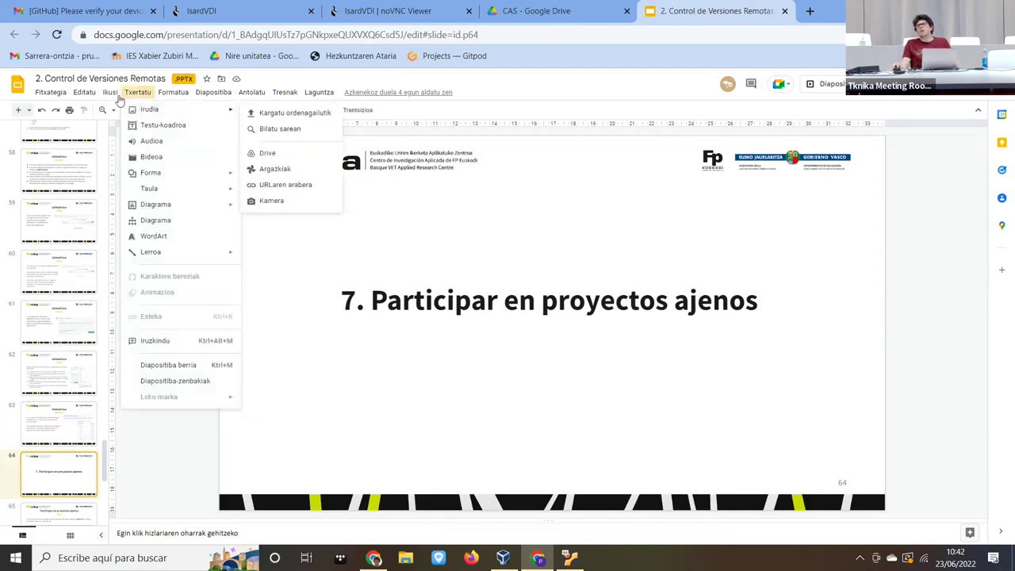
mouse_move(109, 92)
key(F11)
key(ctrl+F5)
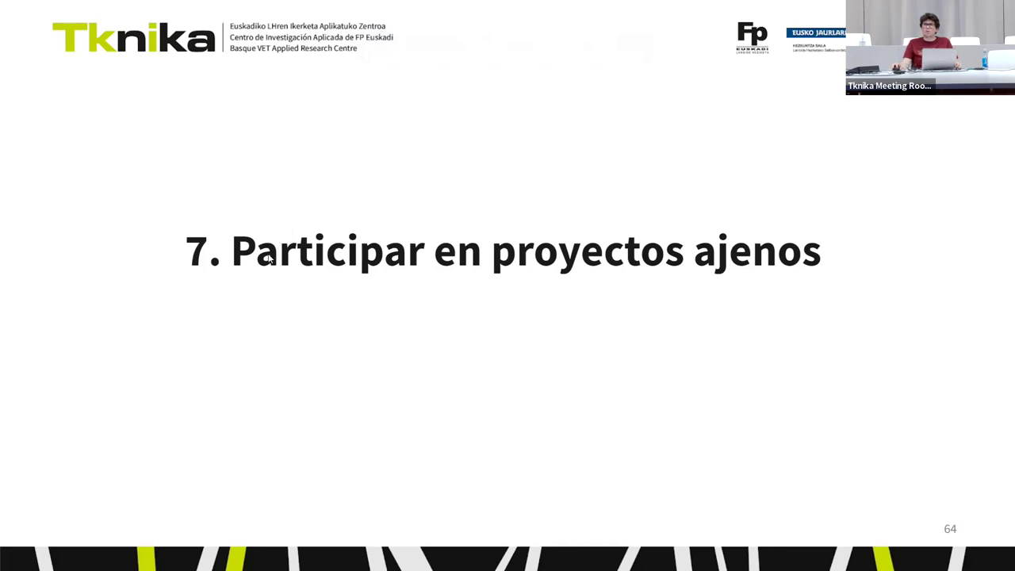
Step: Advance the presentation through the two Fork slides, up to slide 66, and exit the slideshow
click(237, 306)
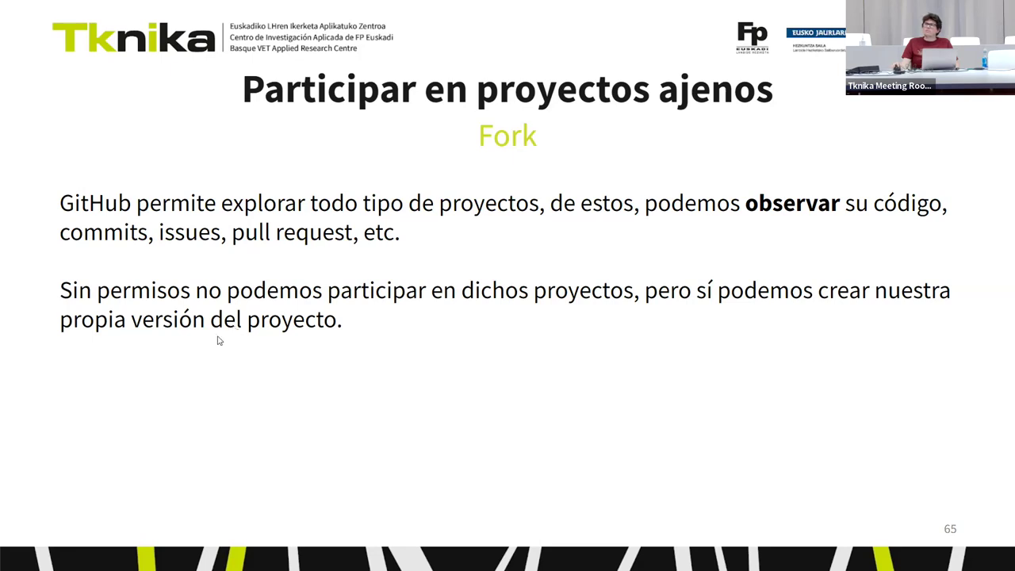
click(247, 349)
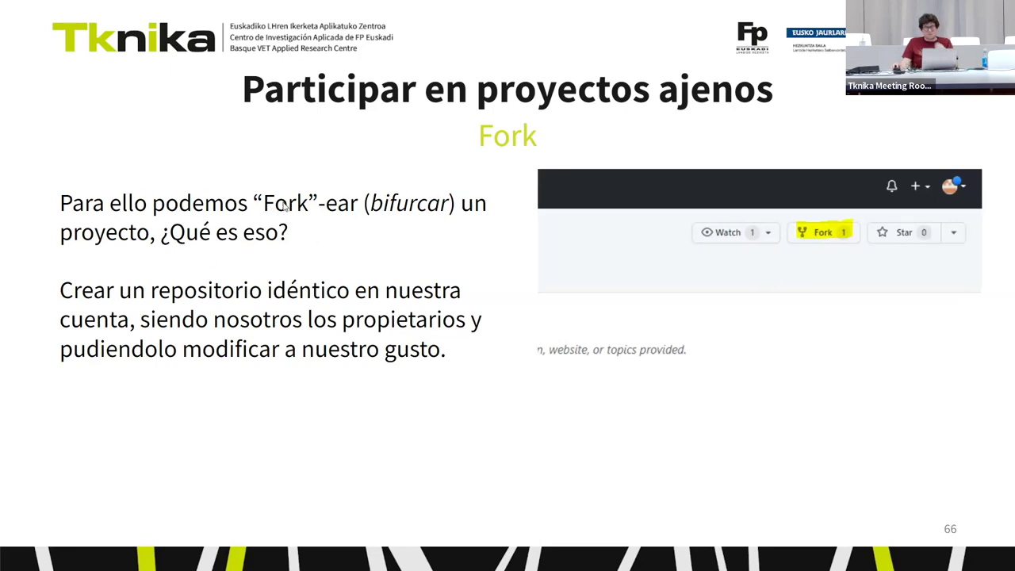
key(super)
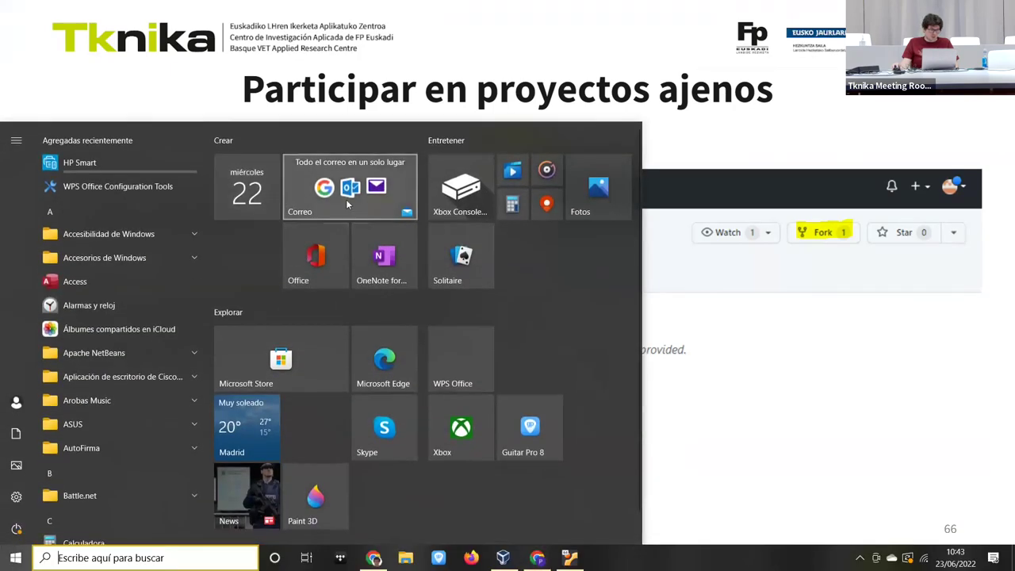
key(super)
key(Escape)
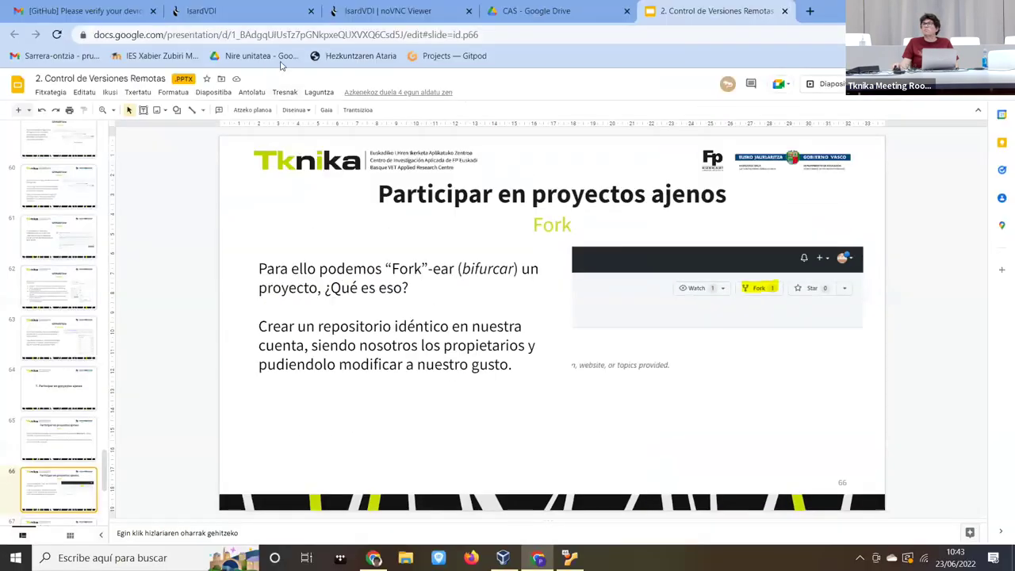
Step: Return to the remote desktop viewer and open the f1Spring repository from the account owner's repository list on GitHub
click(389, 10)
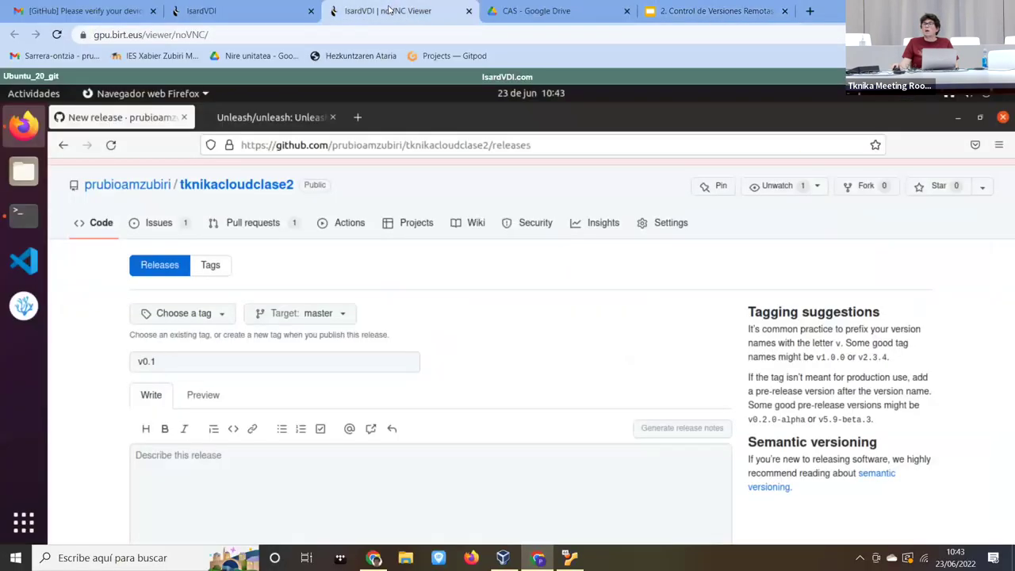
click(114, 193)
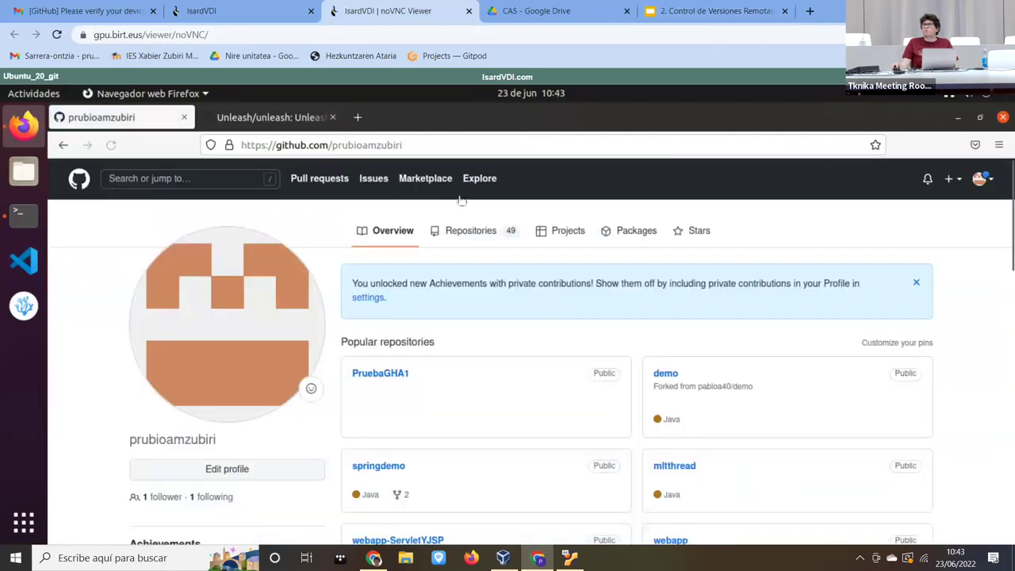
click(468, 230)
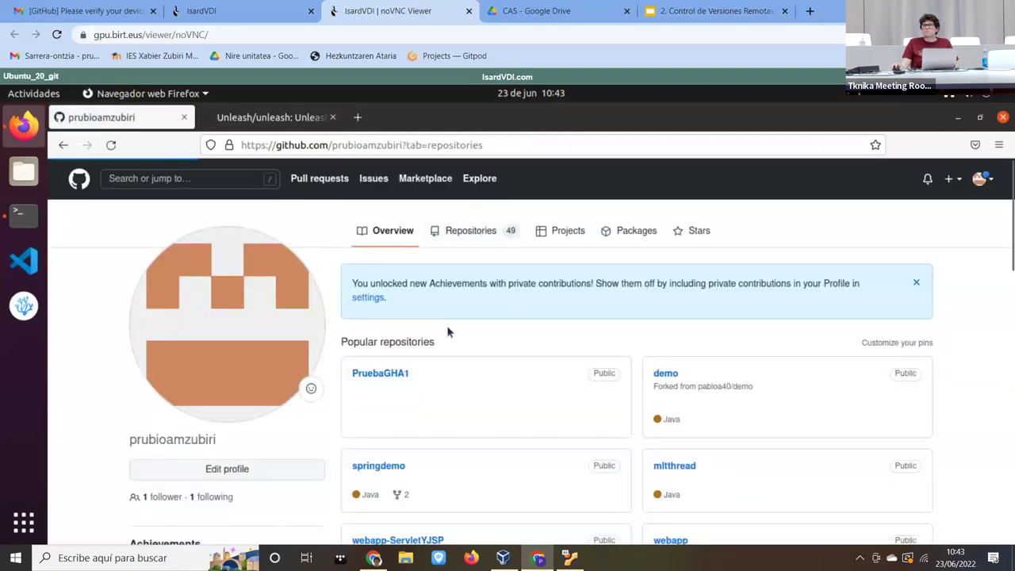
scroll(444, 337, down, 15)
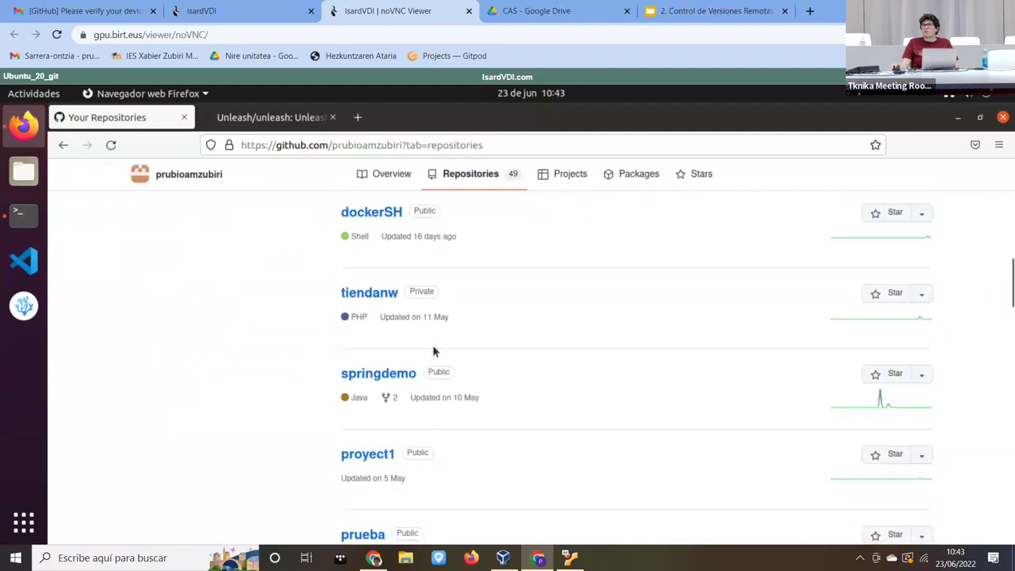
scroll(433, 350, down, 3)
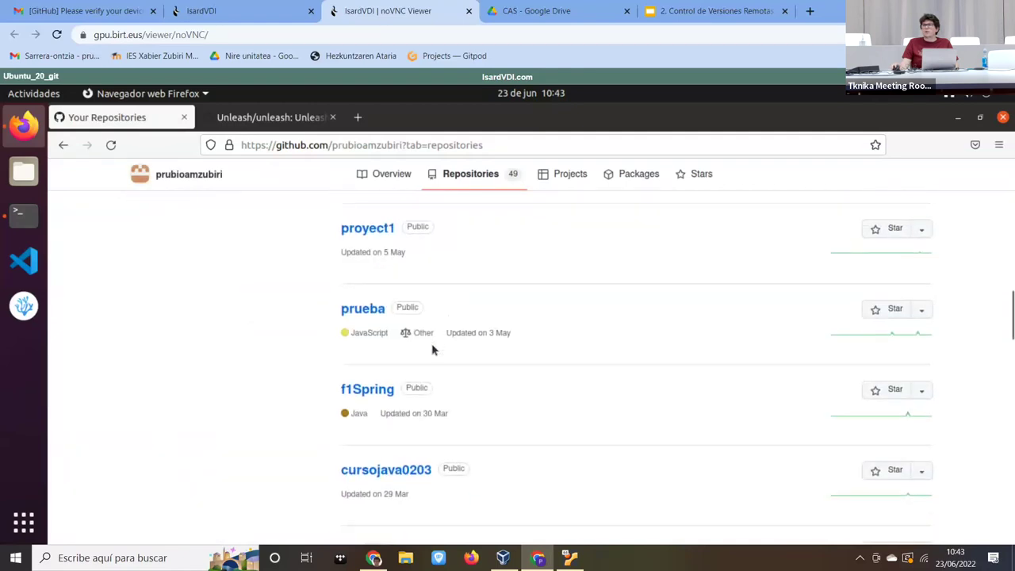
click(381, 399)
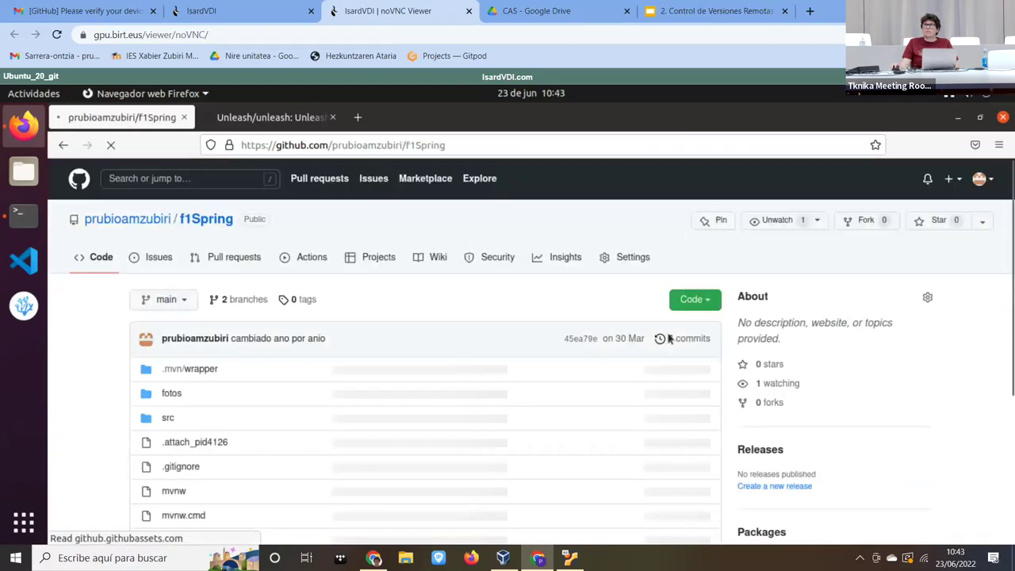
scroll(797, 294, down, 1)
scroll(822, 278, up, 1)
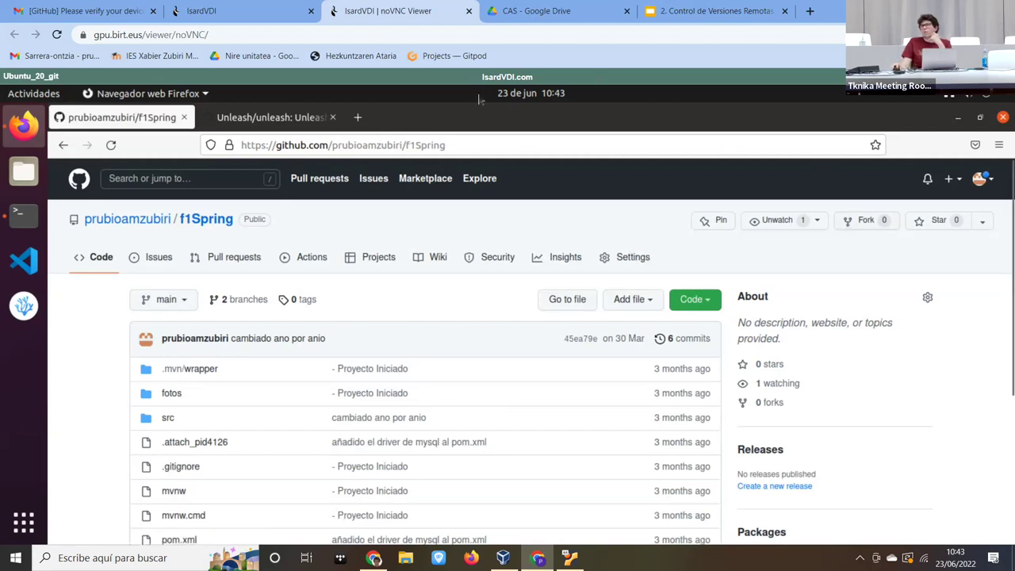
Step: Switch to the Unleash/unleash repository and start a new fork of it under the personal account, named unleash
click(232, 119)
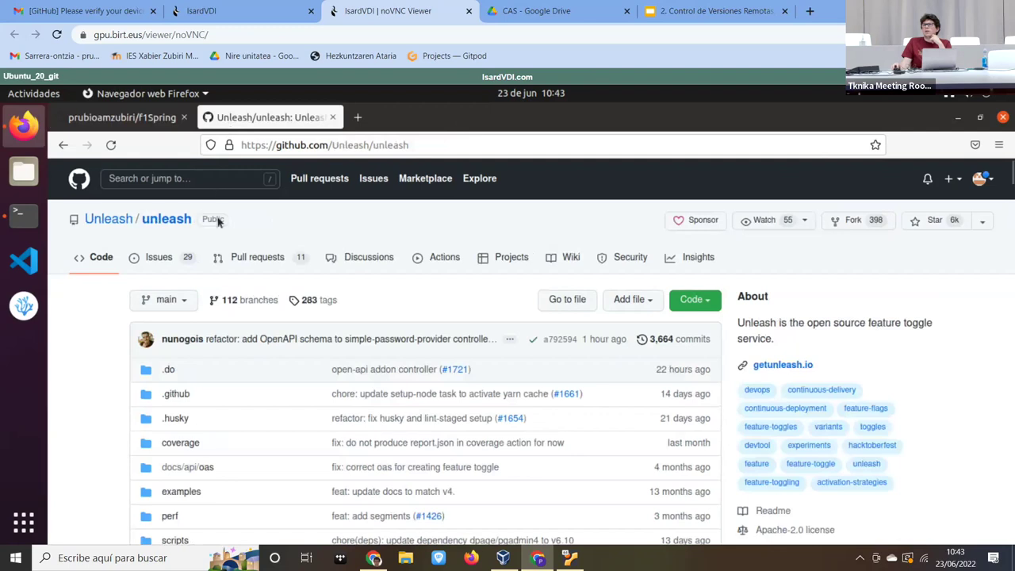
click(869, 225)
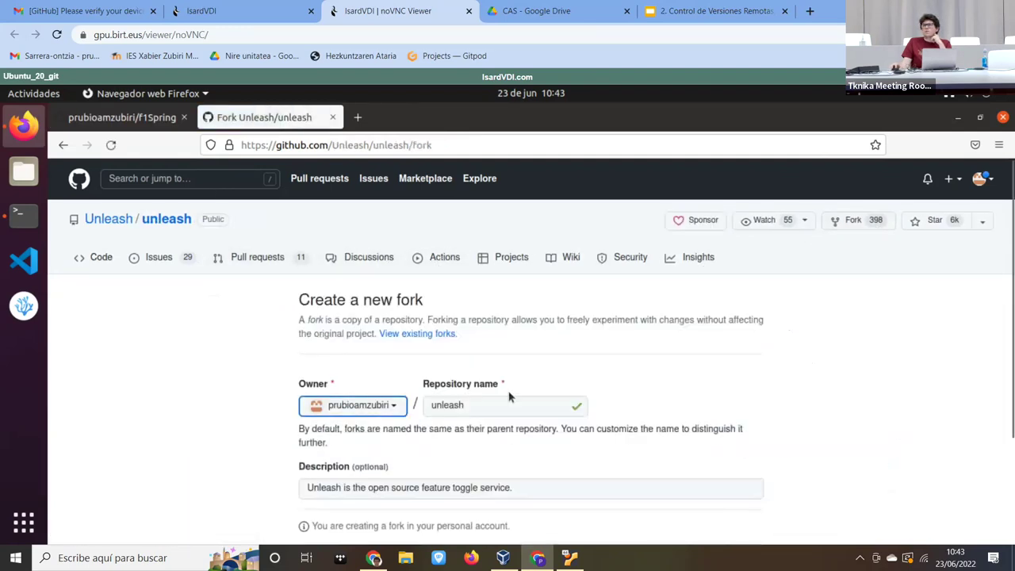
scroll(464, 341, down, 3)
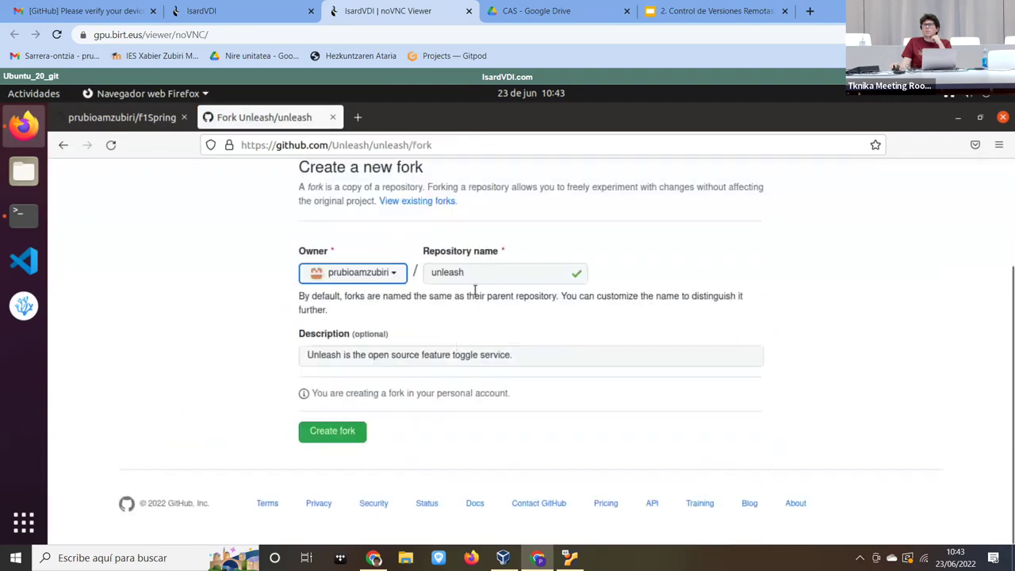